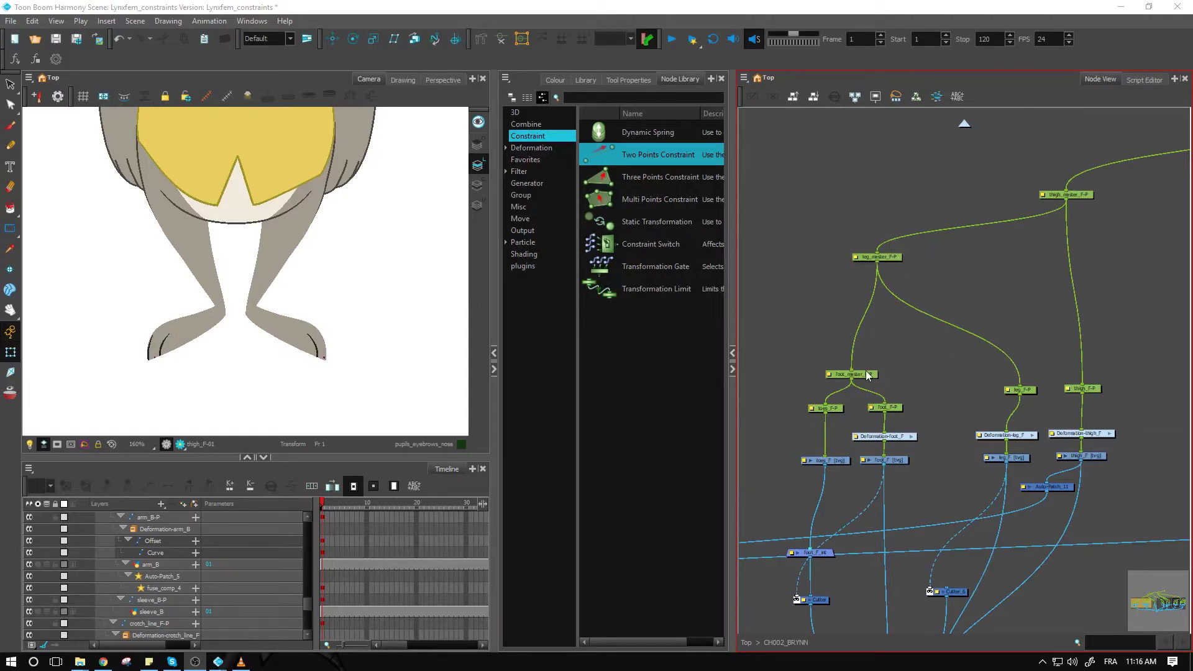
Rotate thigh_master_F-P to check the leg follows, then reset the five leg pegs to default pose.
mouse_move(866, 370)
left_mouse_down()
mouse_move(893, 359)
mouse_move(890, 259)
left_mouse_up()
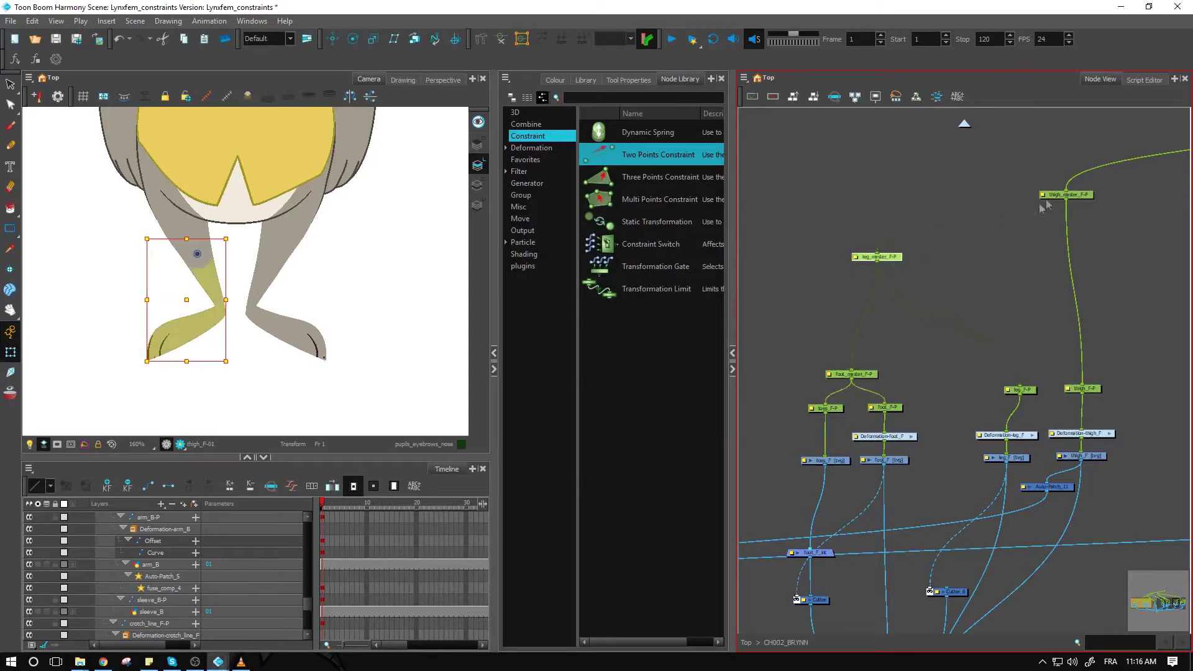
left_click(1084, 197)
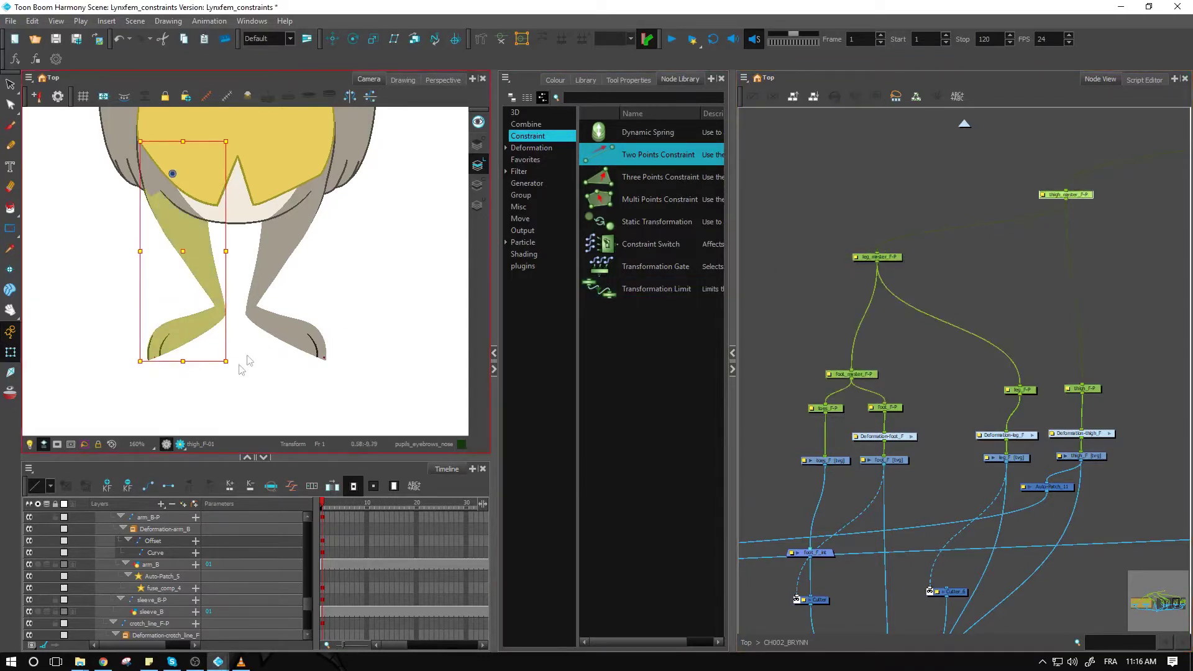
left_click_drag(221, 391, 356, 265)
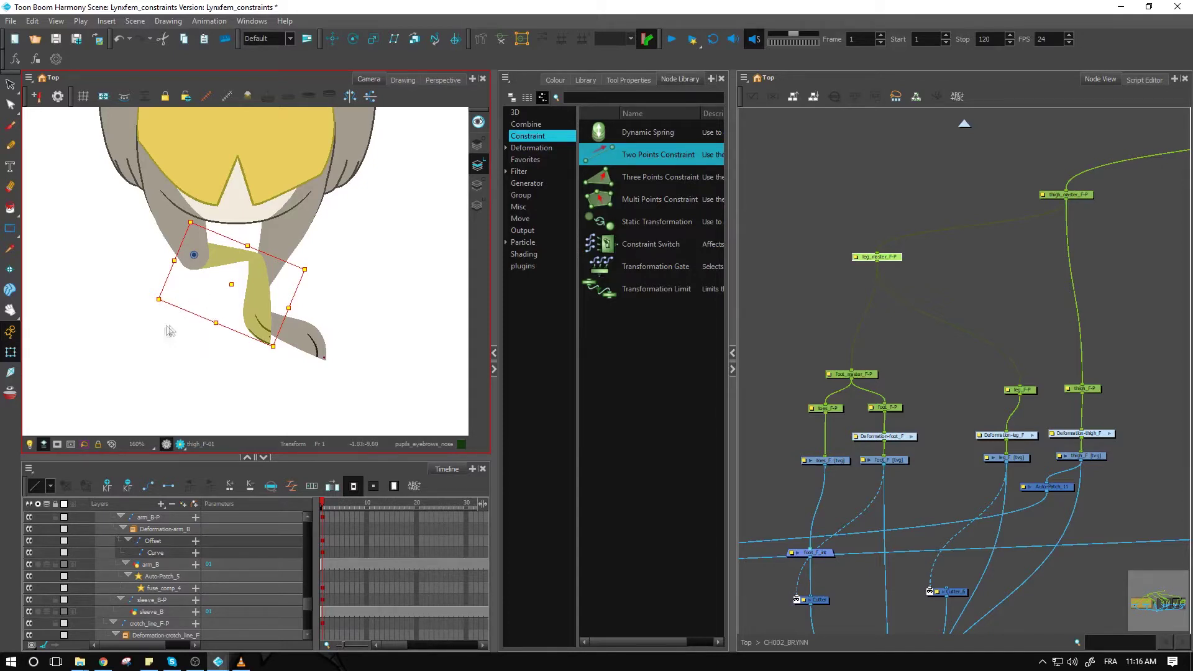
left_click(790, 276)
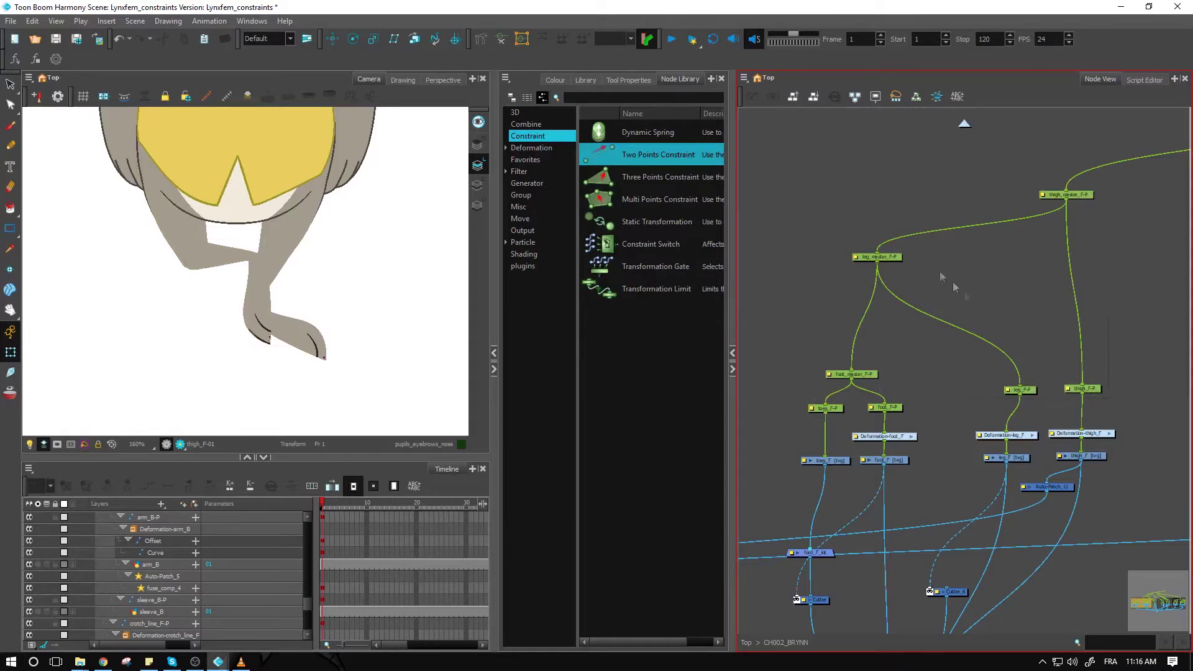
left_click_drag(940, 272, 807, 181)
key("r")
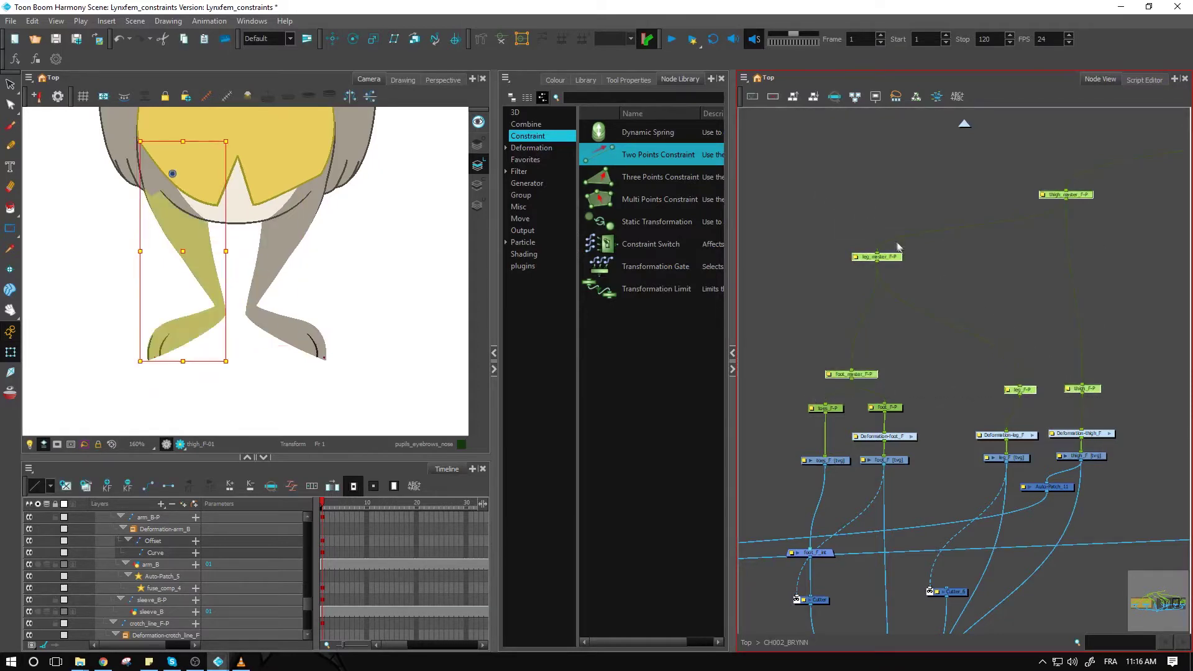
left_click(972, 292)
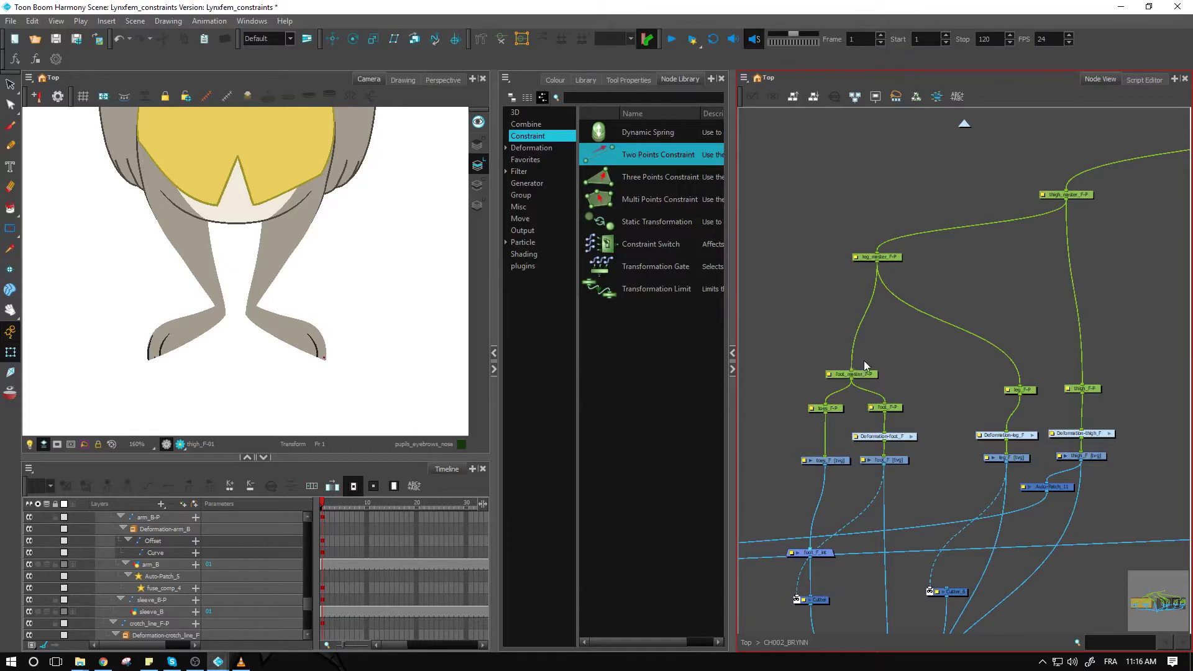
Detach foot_master_F-P, leg_F-P and thigh_F-P from their master pegs and move both master pegs higher.
left_click_drag(852, 372, 873, 280)
left_click_drag(1019, 388, 1041, 350)
left_click_drag(1082, 389, 984, 264)
left_click_drag(877, 253, 892, 195)
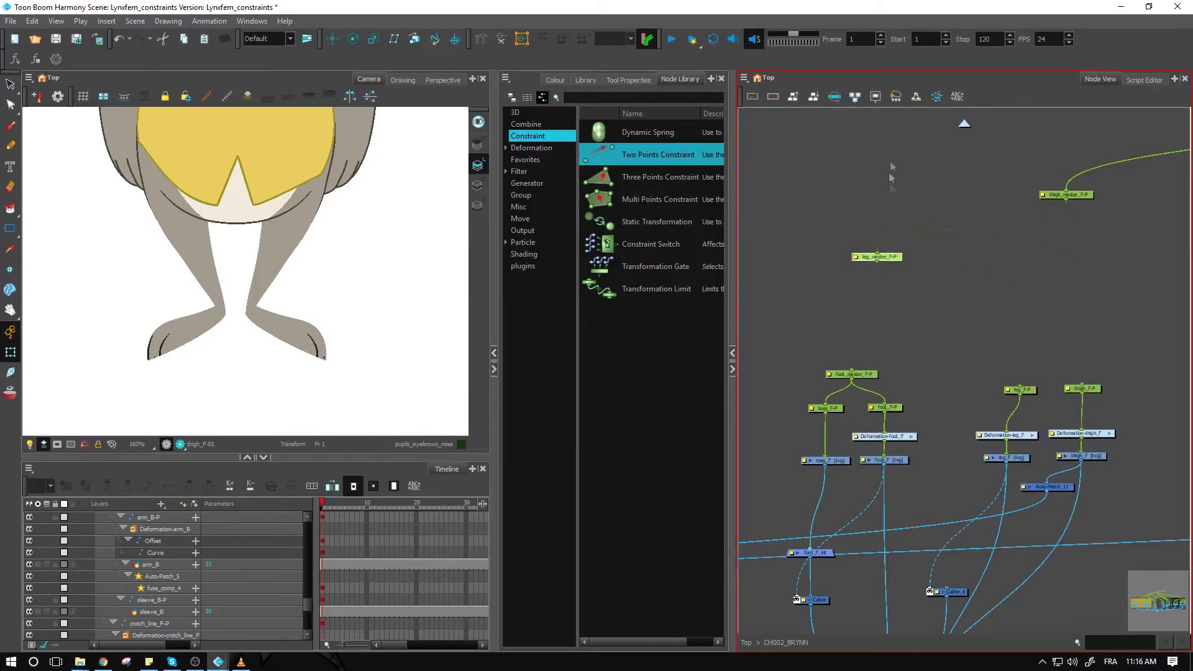
left_click_drag(1066, 191, 1007, 164)
left_click_drag(860, 180, 1094, 264)
left_click_drag(1073, 195, 1069, 165)
left_click(1080, 263)
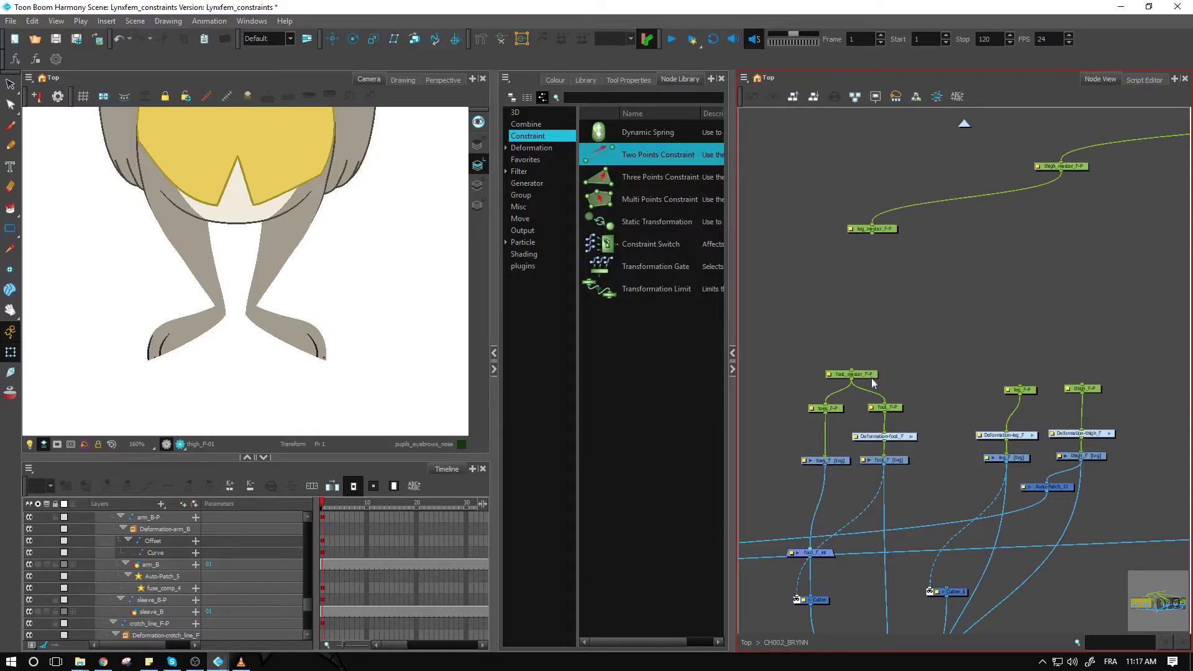
Select and deselect the leg and thigh master pegs, then pick the Two Points Constraint node type.
left_click(891, 230)
left_click(1082, 164)
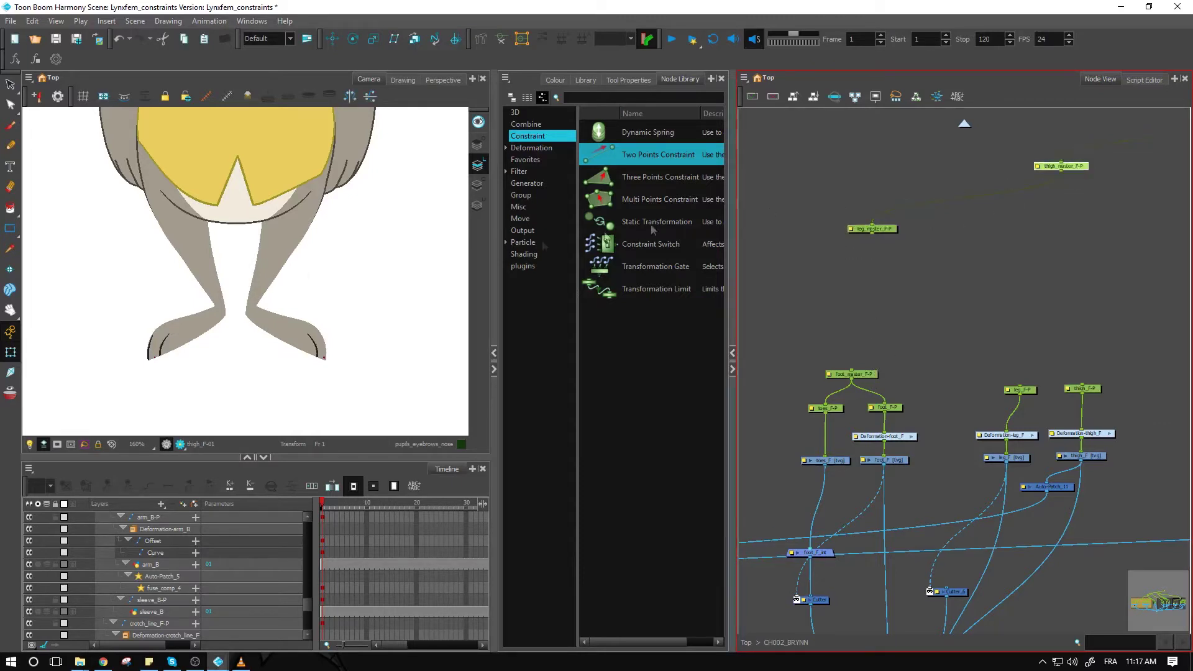
left_click(946, 366)
left_click(1050, 361)
left_click(681, 157)
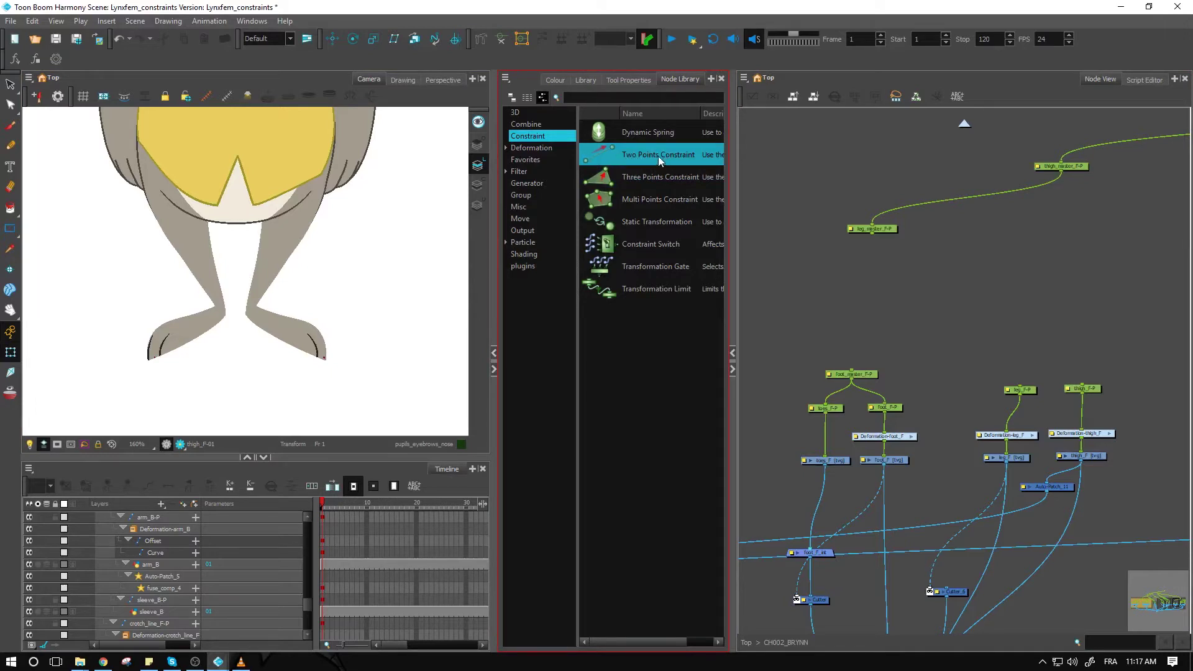
Drop a Two Points Constraint node into Node View and line it up directly beneath leg_F-P.
left_click_drag(642, 155, 1009, 345)
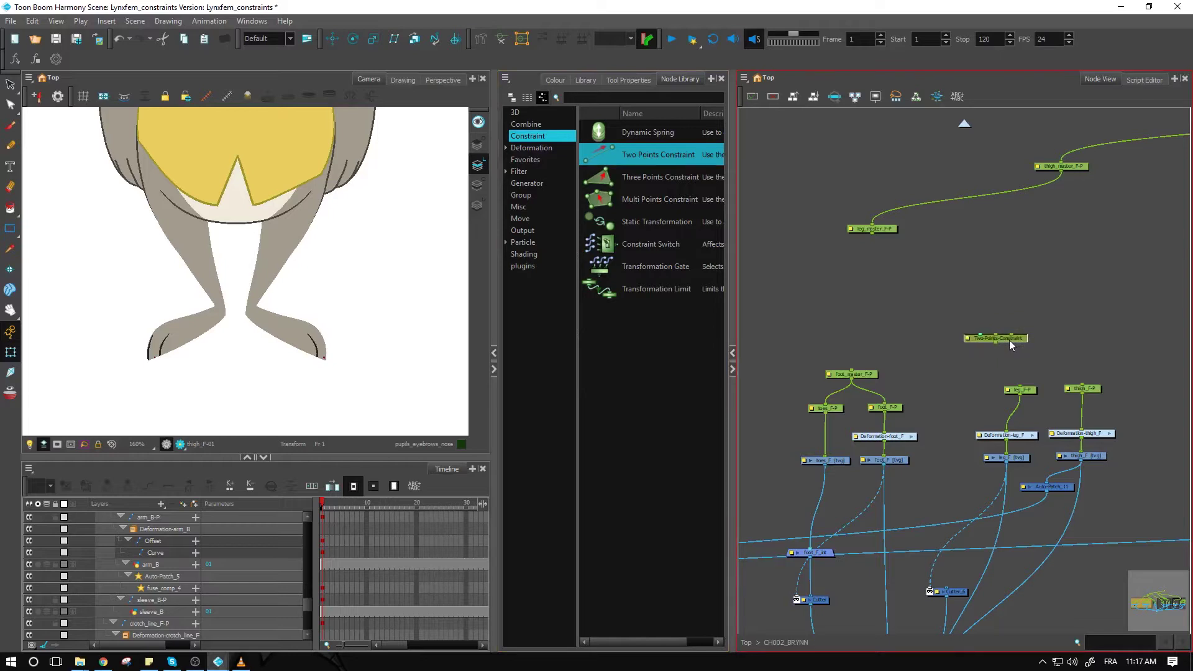
left_click_drag(1034, 394, 1014, 396)
left_click(198, 253)
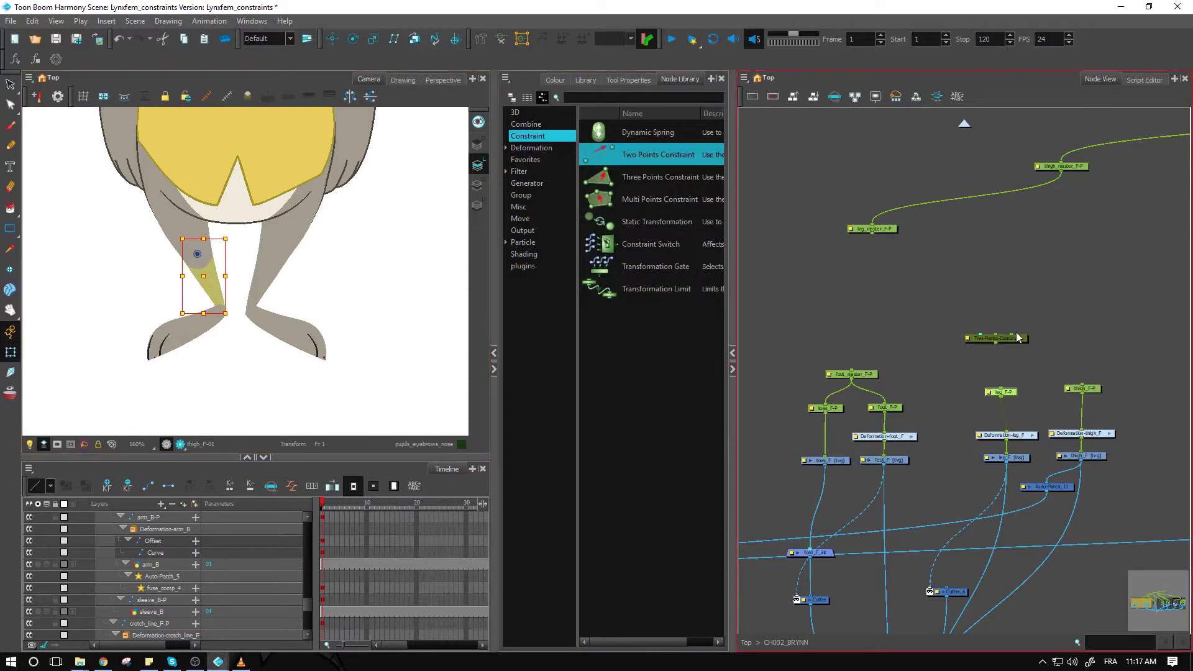
mouse_move(1016, 393)
left_mouse_down()
mouse_move(1012, 333)
mouse_move(1018, 381)
left_mouse_up()
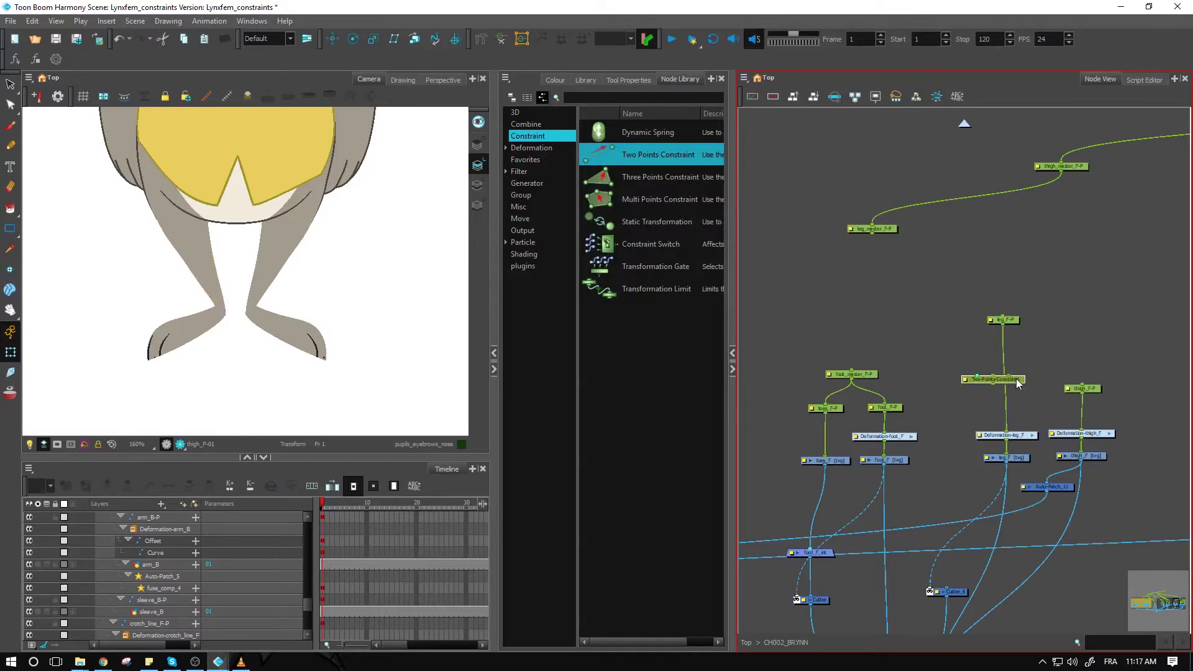
left_click_drag(1017, 384, 1025, 385)
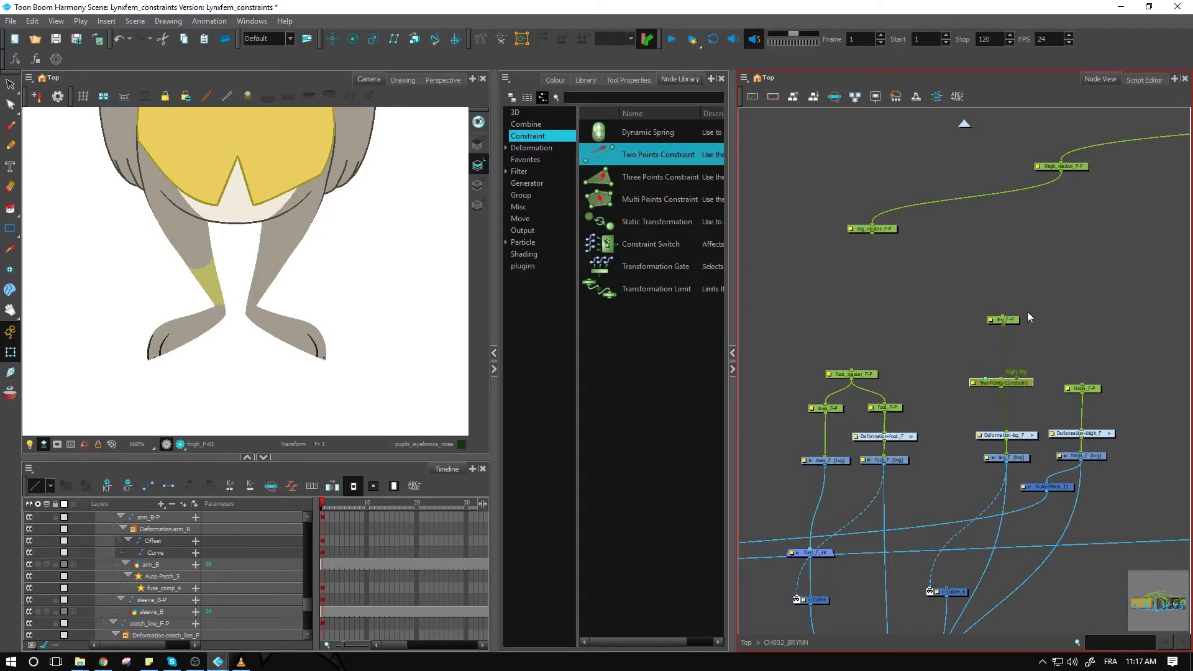
Move leg_F-P just above the constraint node and test-move the lower leg in the Camera view.
left_click(1021, 331)
left_click_drag(1014, 328, 1025, 349)
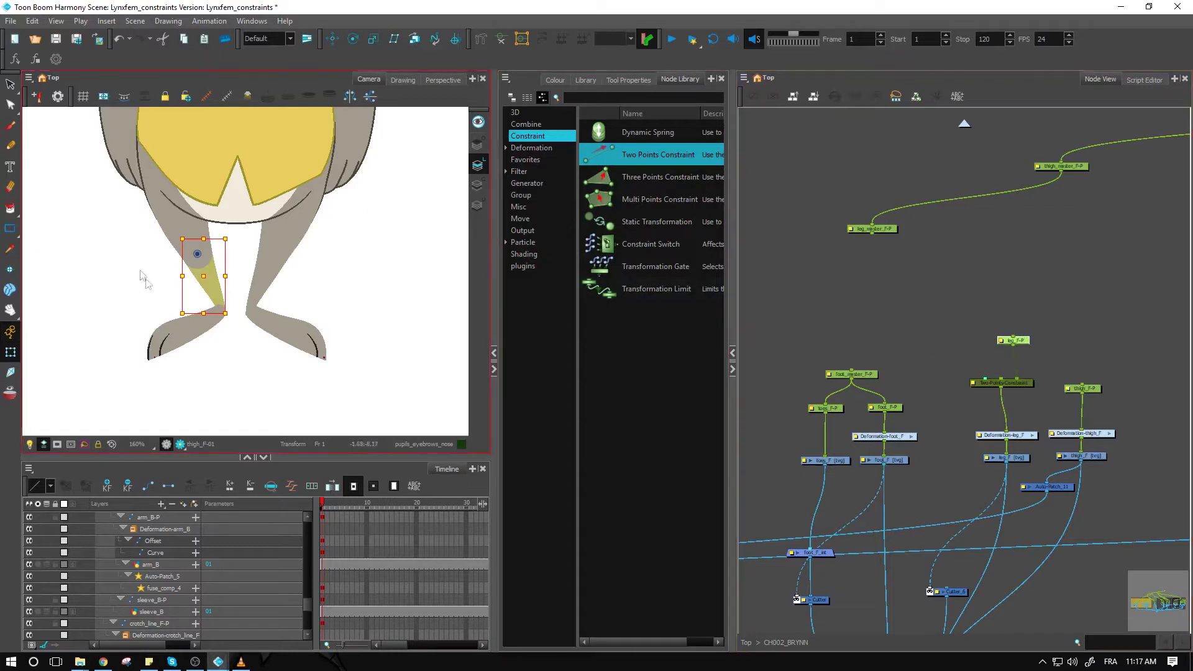
mouse_move(201, 277)
left_mouse_down()
mouse_move(178, 284)
mouse_move(196, 276)
left_mouse_up()
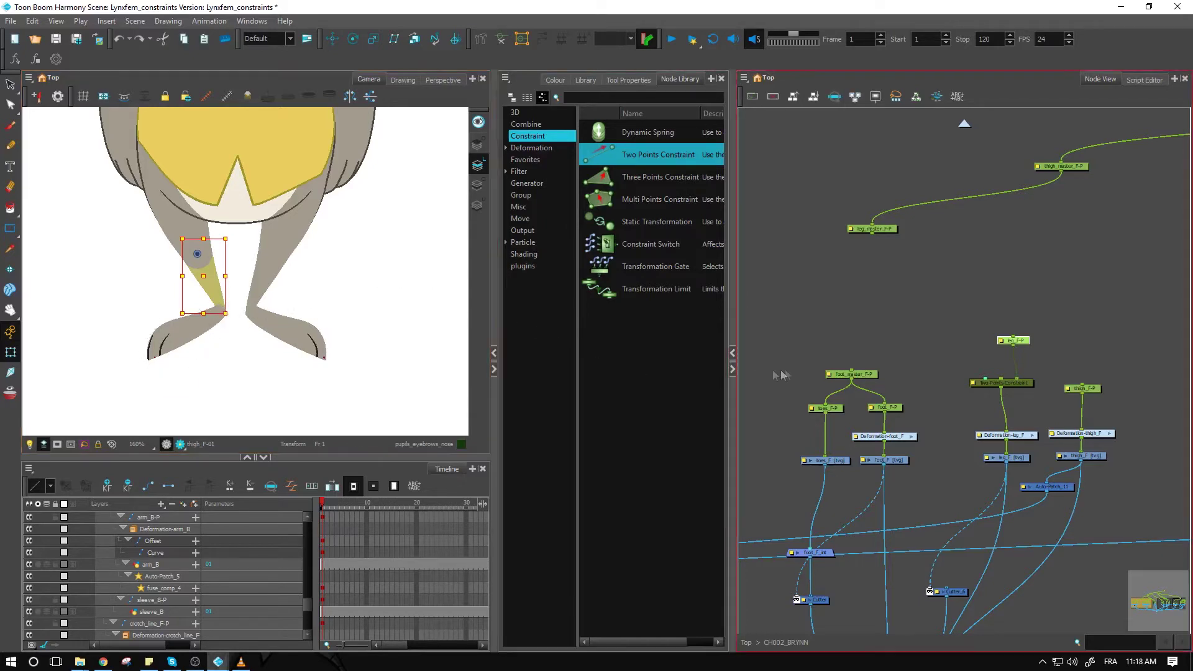
Move foot_master_F-P up and wire it into the Two Points Constraint as its other target.
left_click_drag(861, 374, 931, 367)
left_click_drag(849, 345, 1000, 386)
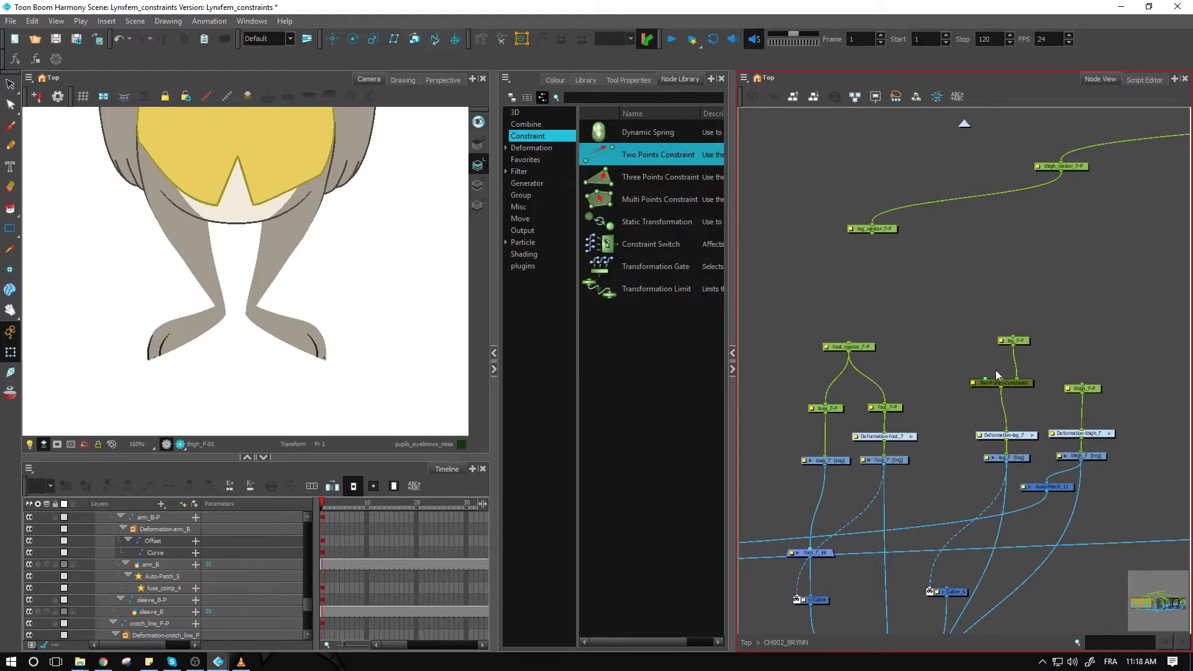
left_click_drag(1001, 378, 867, 357)
left_click(1004, 464)
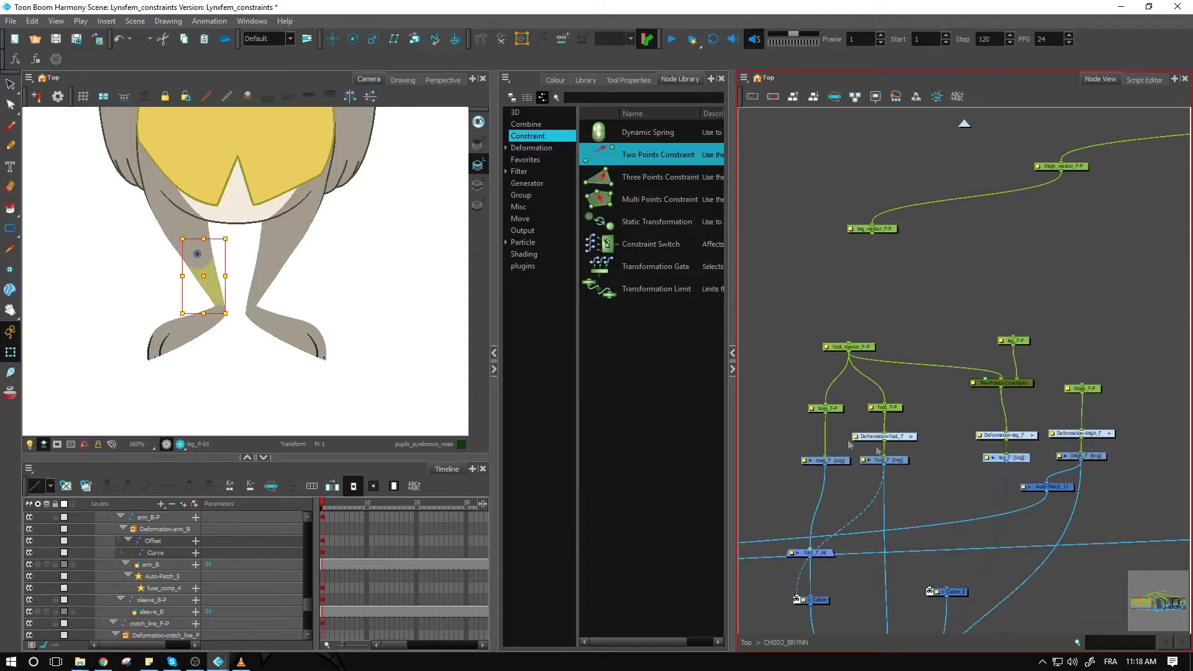
left_click(235, 267)
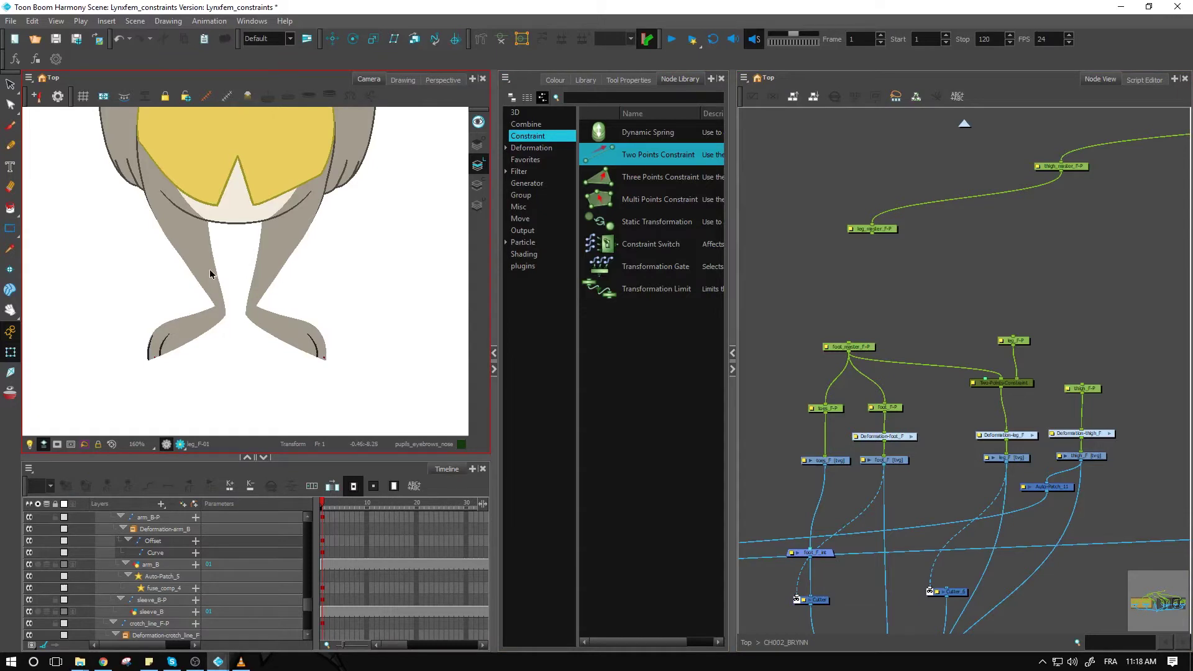
left_click(211, 268)
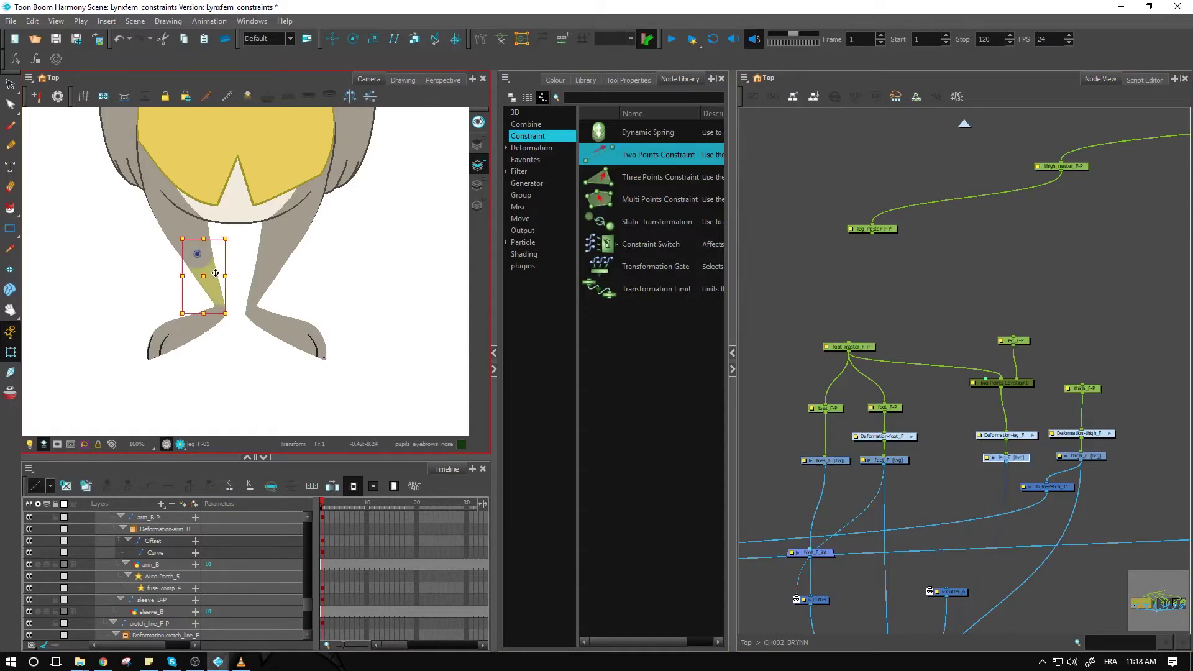
left_click_drag(208, 269, 167, 278)
left_click_drag(168, 272, 189, 290)
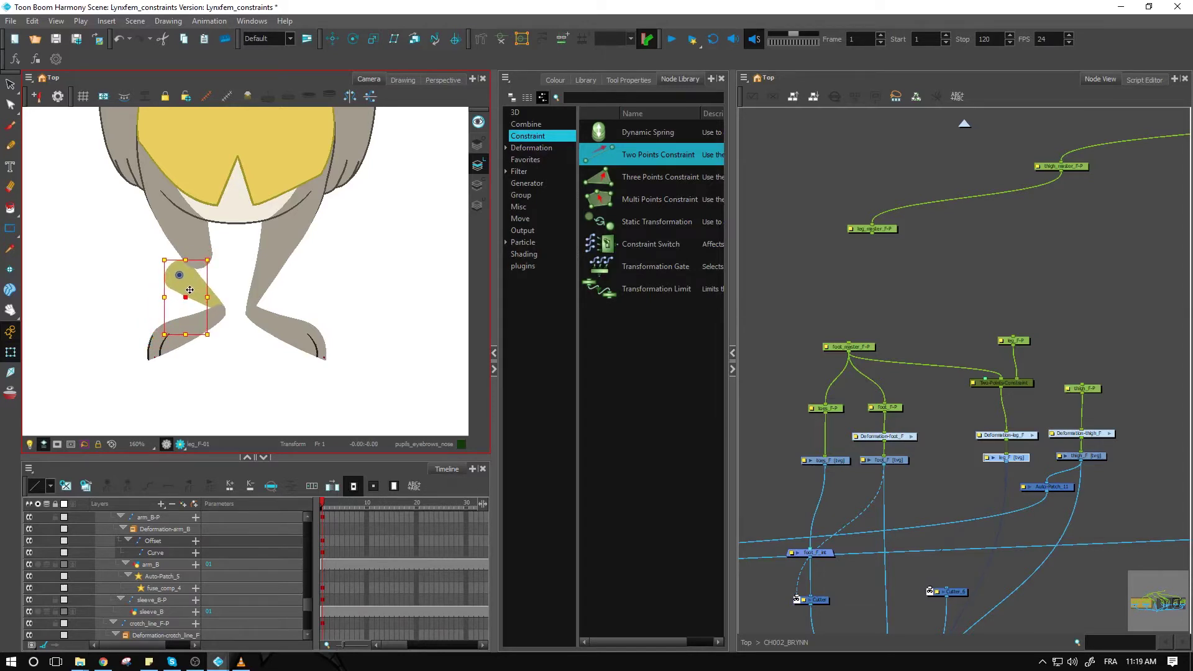
left_click(182, 307)
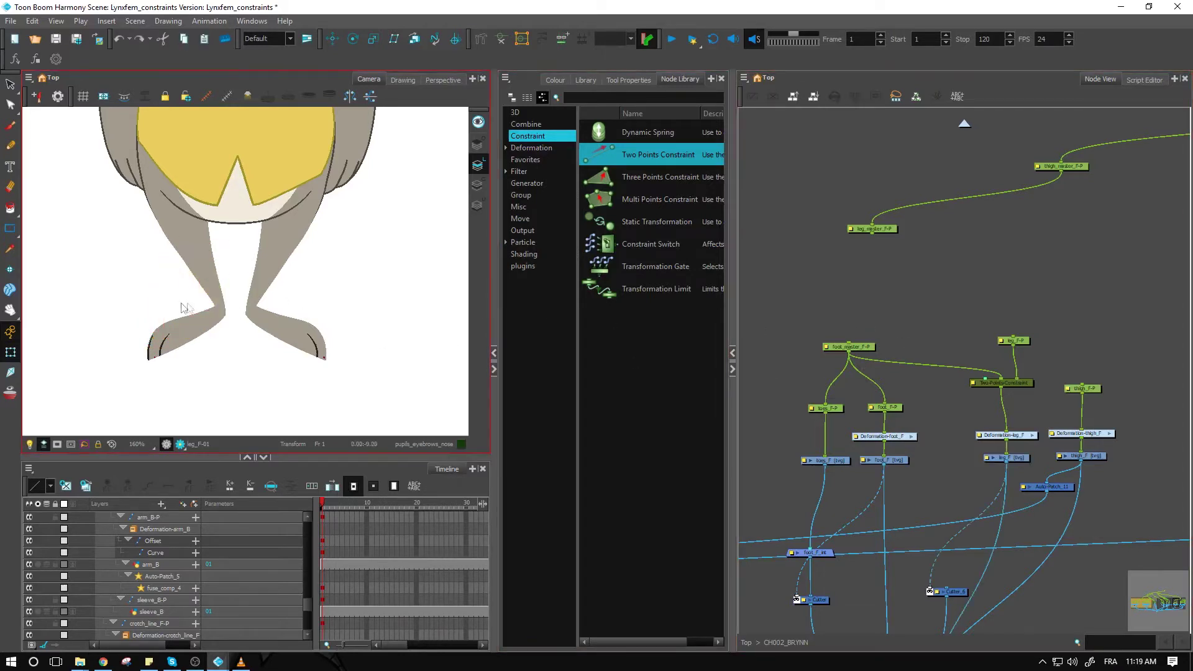
left_click(216, 302)
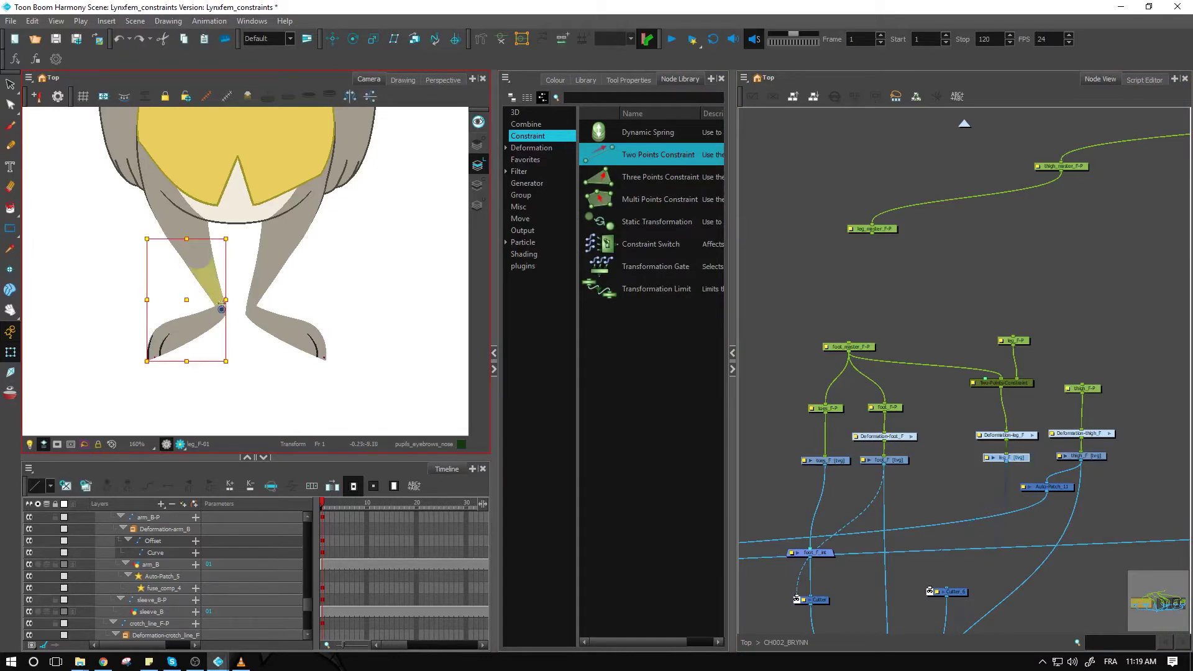
mouse_move(187, 300)
left_mouse_down()
mouse_move(207, 297)
mouse_move(179, 301)
mouse_move(214, 318)
mouse_move(180, 302)
mouse_move(208, 298)
mouse_move(186, 300)
left_mouse_up()
left_click(857, 370)
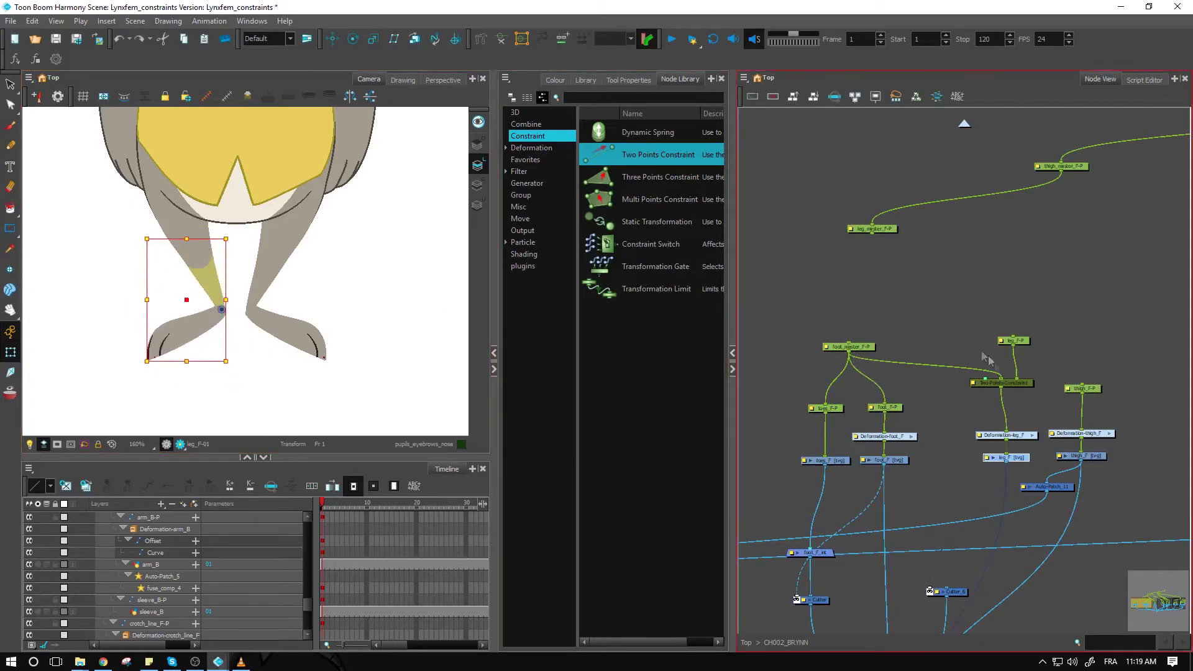
left_click(1012, 386)
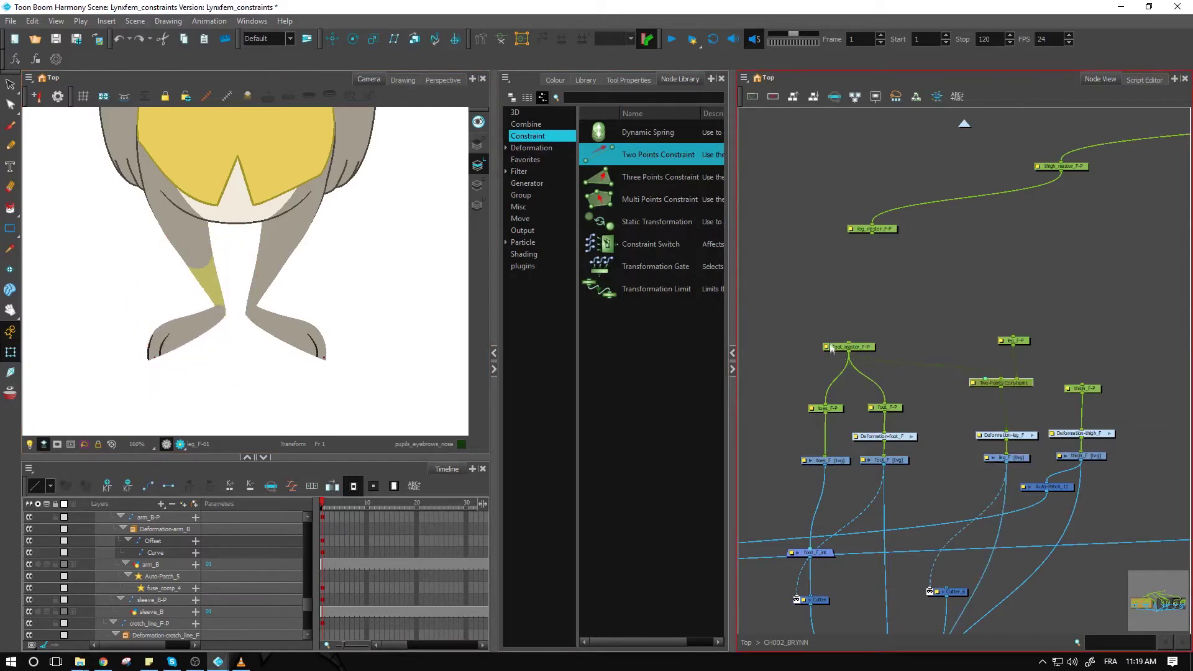
left_click(865, 346)
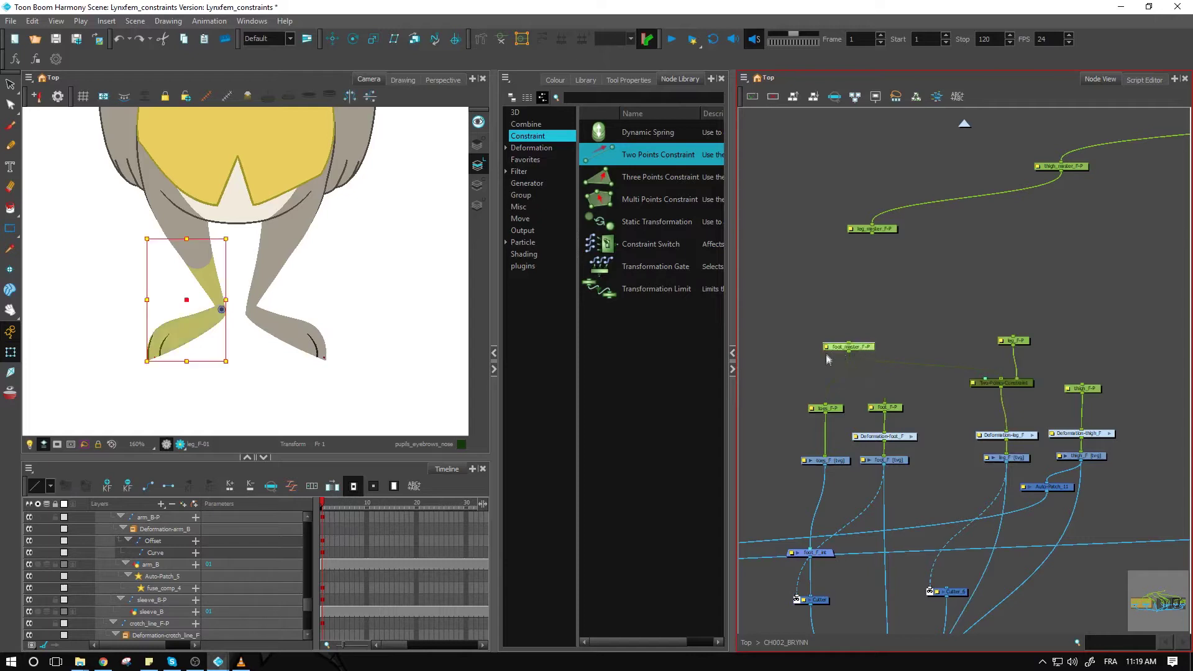
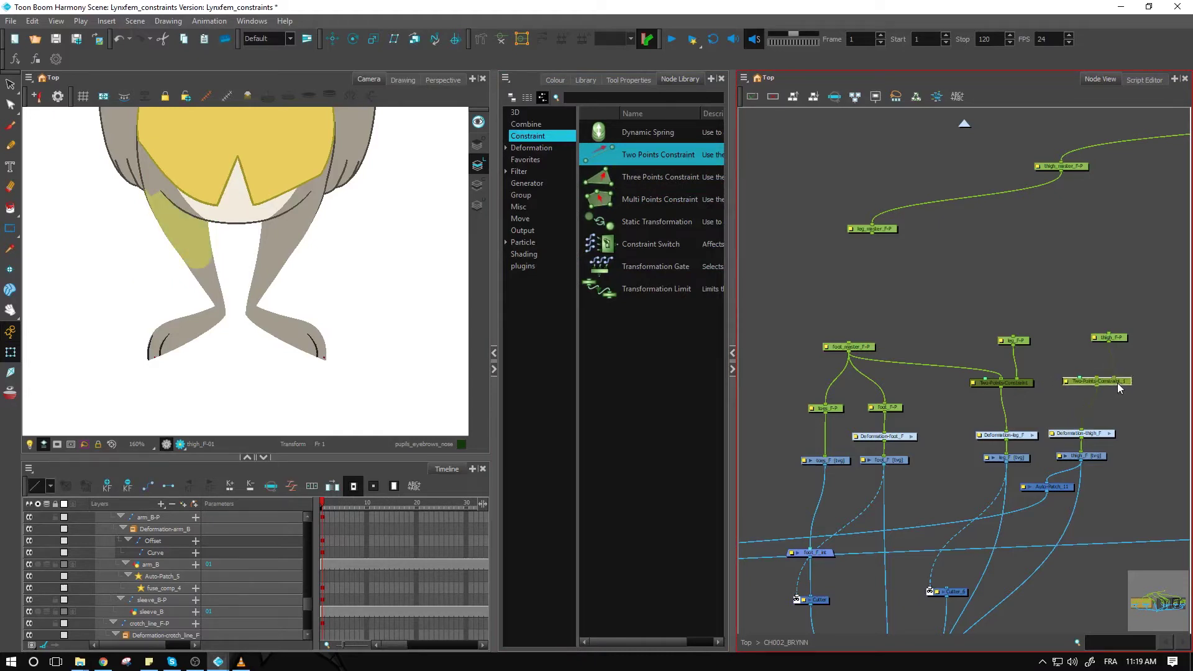
Drop the constraint into the thigh's connections and cable leg_F-P into Two-Points-Constraint_1.
left_click_drag(1117, 338, 1127, 343)
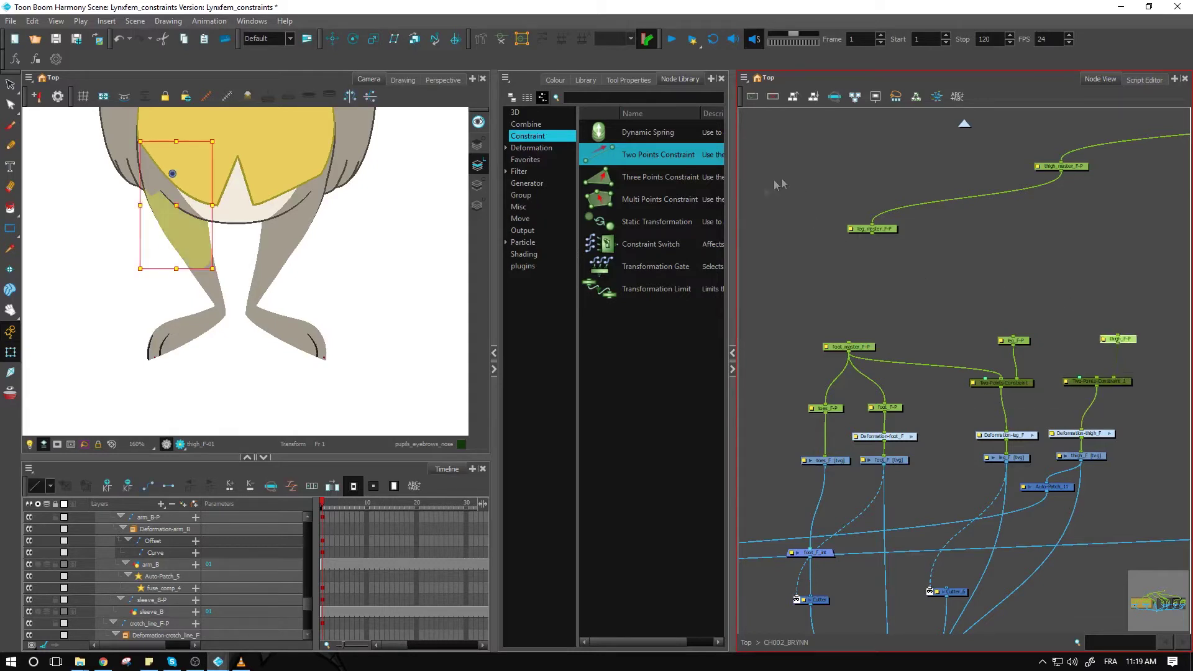
left_click(217, 245)
left_click(196, 257)
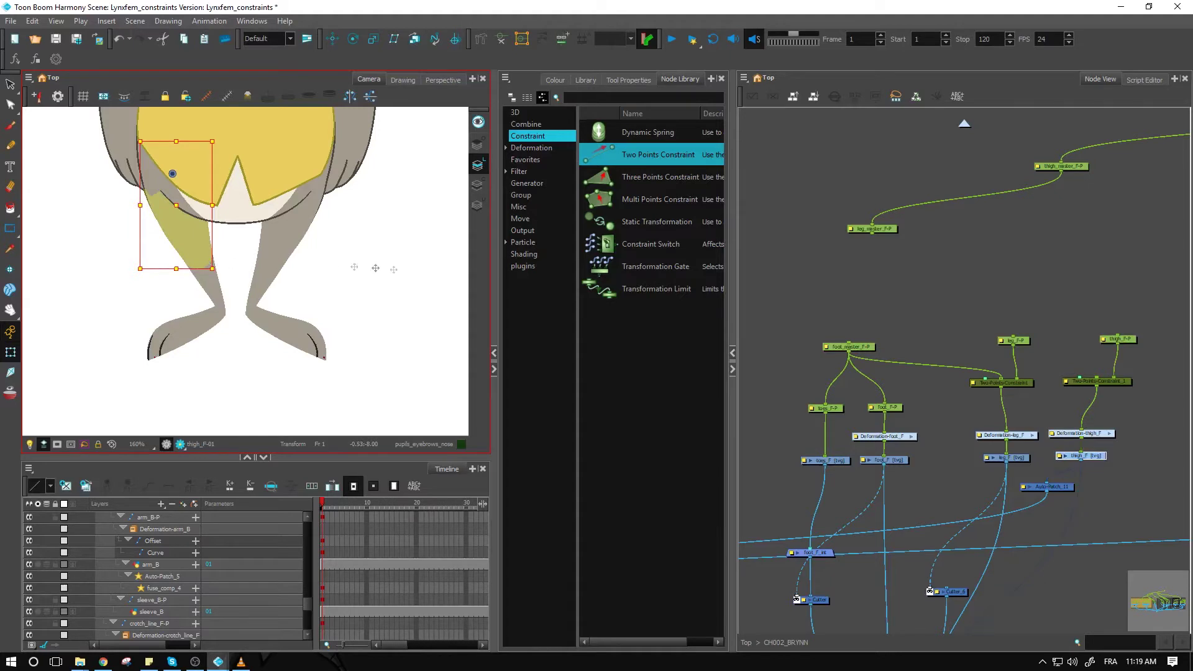
left_click(1021, 342)
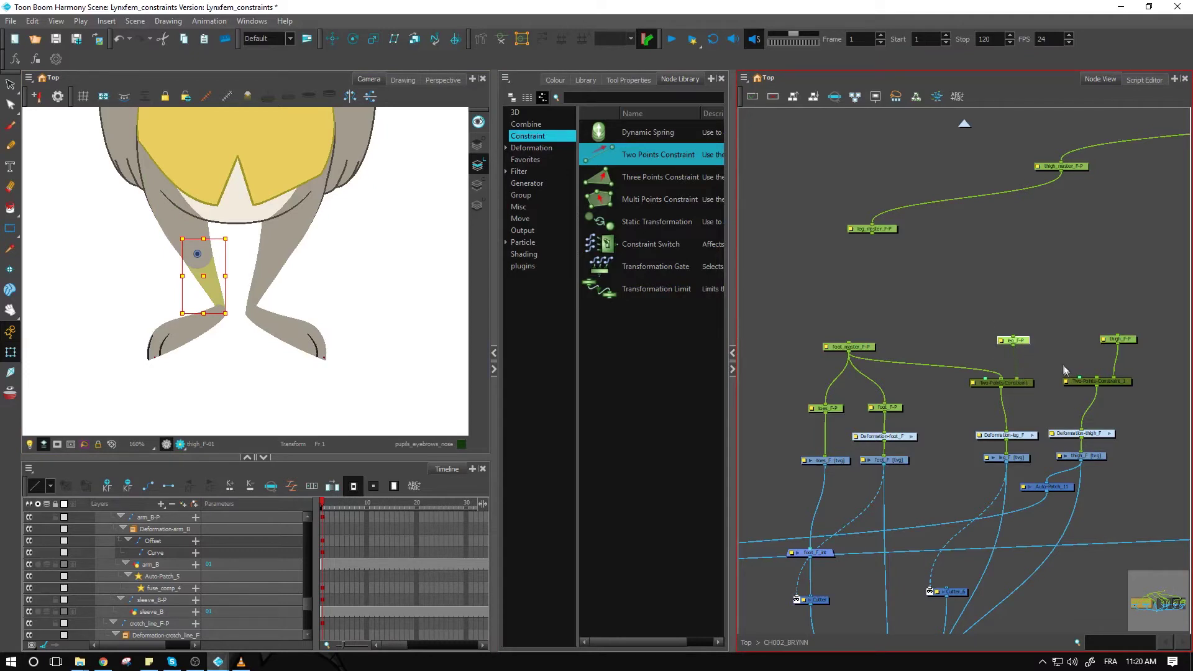
left_click_drag(1012, 345, 1100, 379)
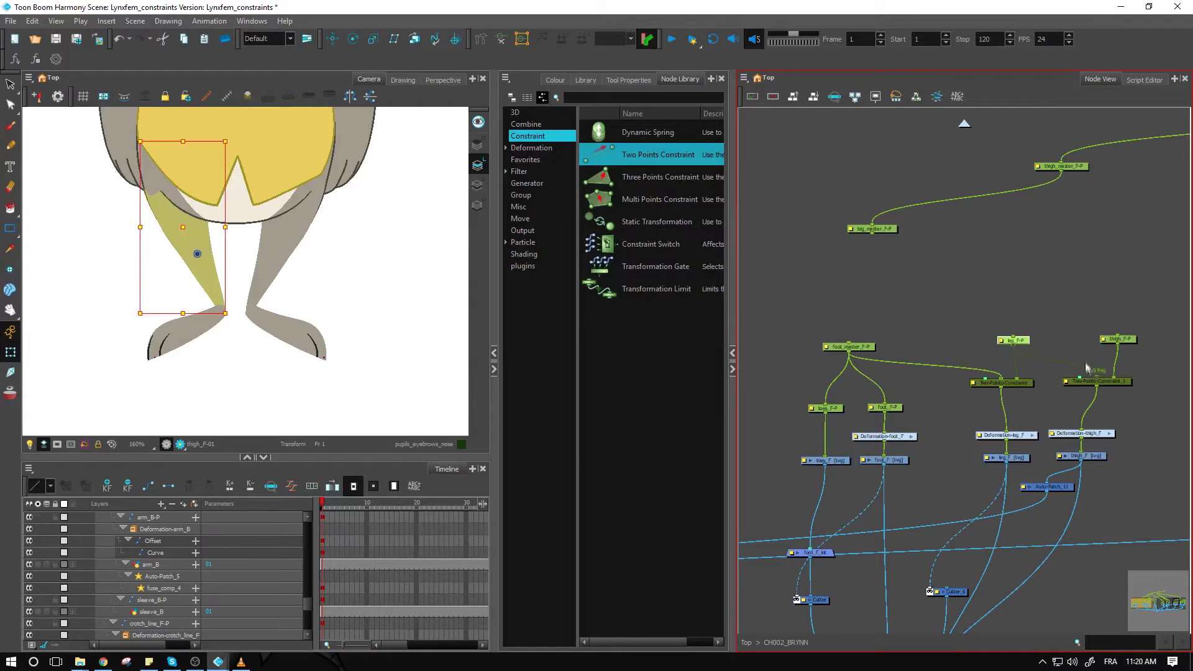
left_click(1145, 335)
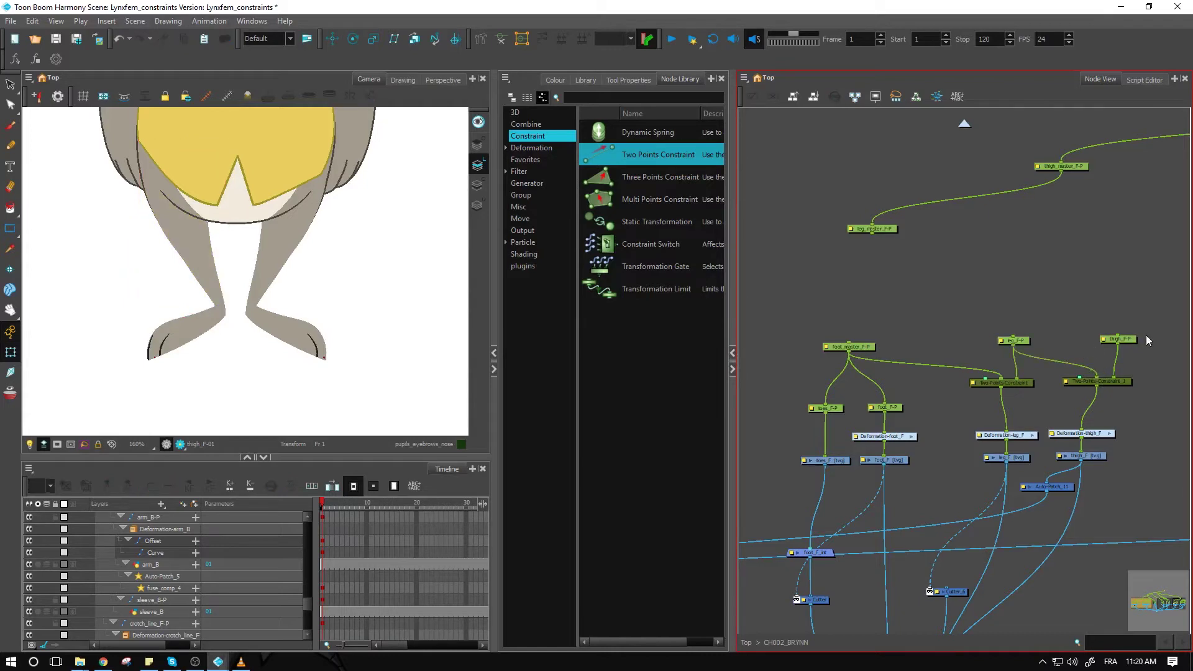
Test the rig by swinging the left thigh outward, undoing, then moving it left.
left_click(165, 214)
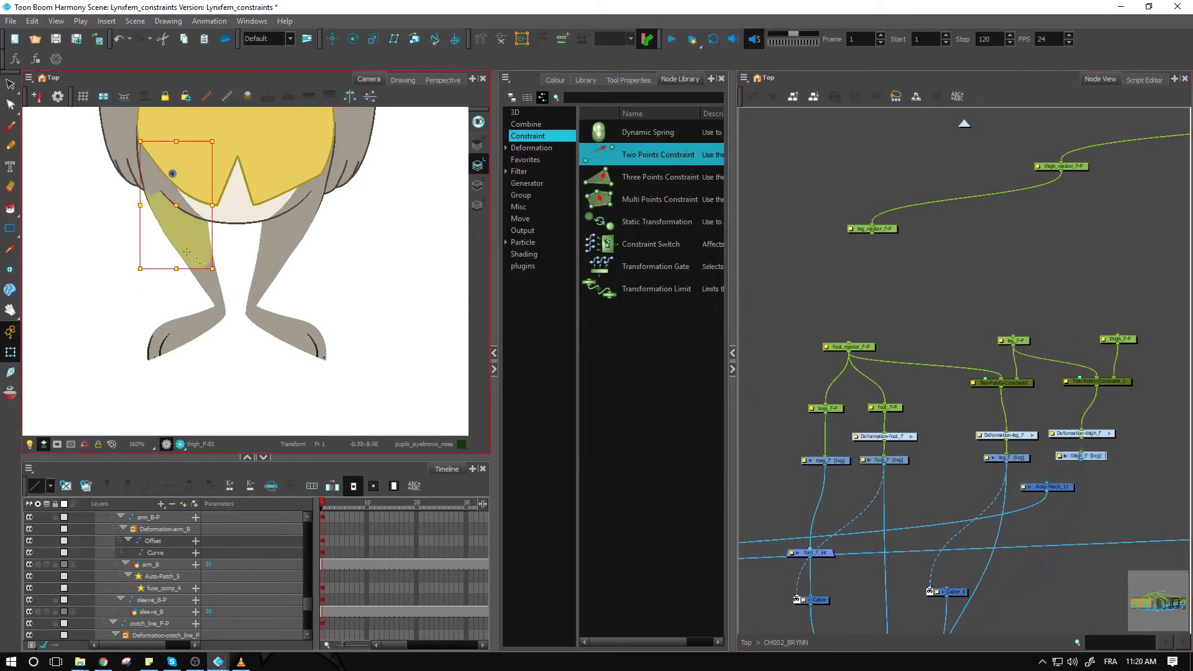
left_click_drag(174, 206, 247, 248)
key("ctrl+z")
key("ctrl+z")
left_click(191, 236)
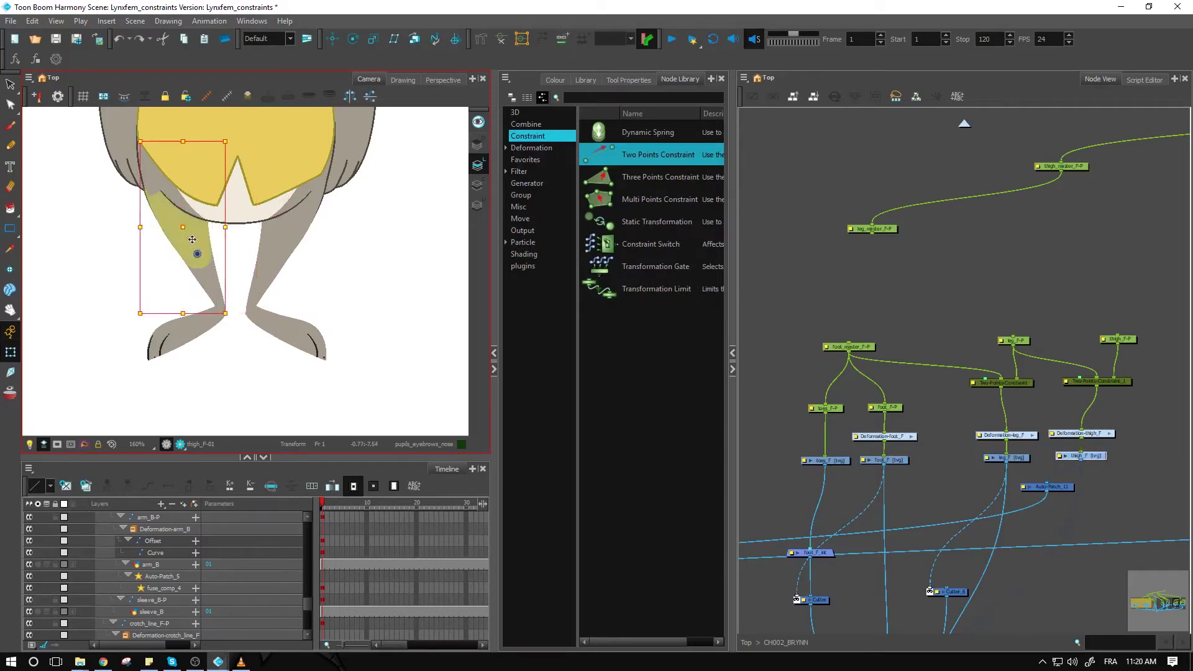
mouse_move(182, 226)
left_mouse_down()
mouse_move(133, 243)
mouse_move(159, 253)
mouse_move(142, 252)
mouse_move(157, 205)
mouse_move(146, 253)
left_mouse_up()
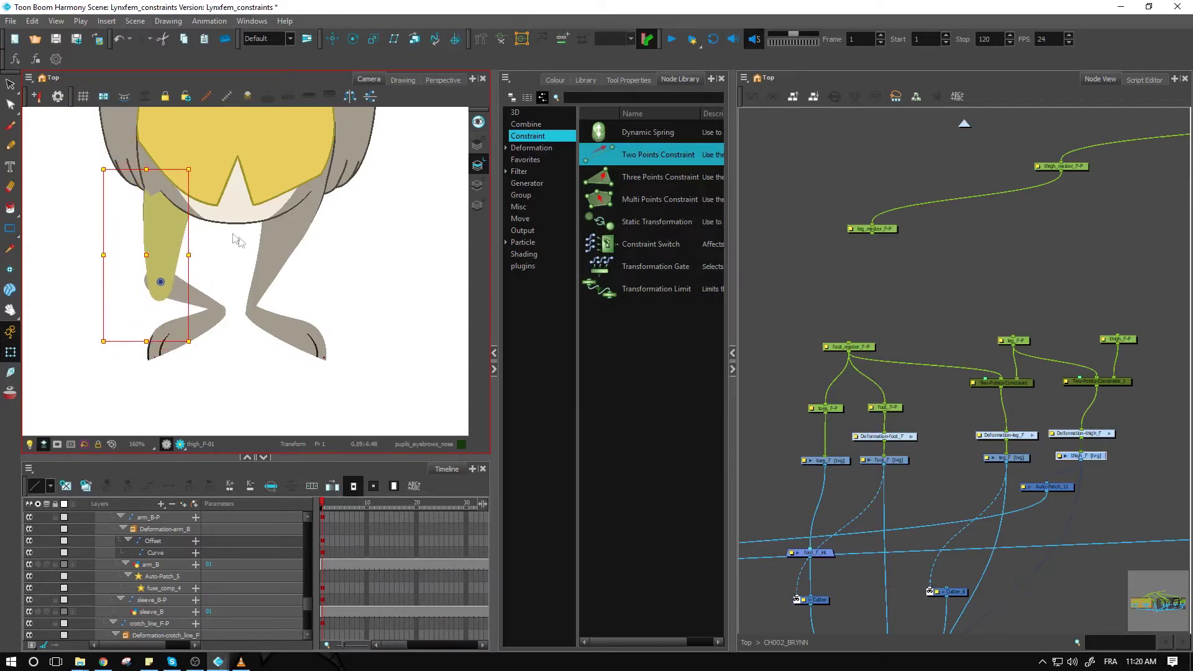
Swing the left thigh down and right around the hip and check its pivot.
left_click(205, 240)
left_click(175, 200)
left_click_drag(166, 212, 196, 265)
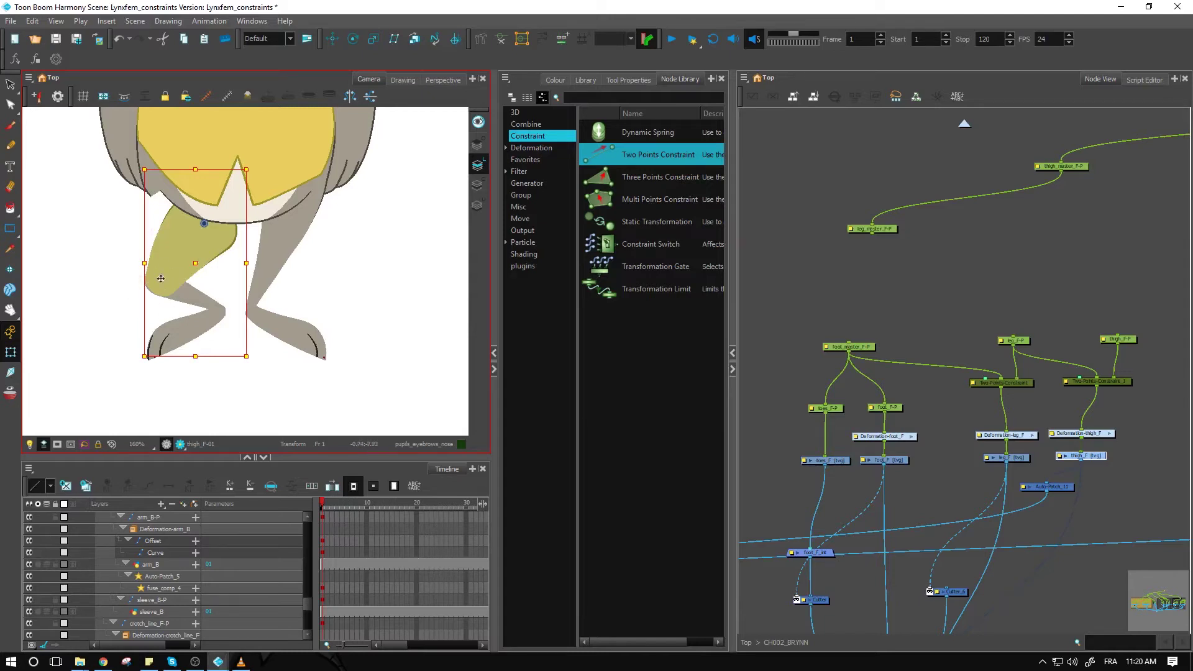
left_click(229, 287)
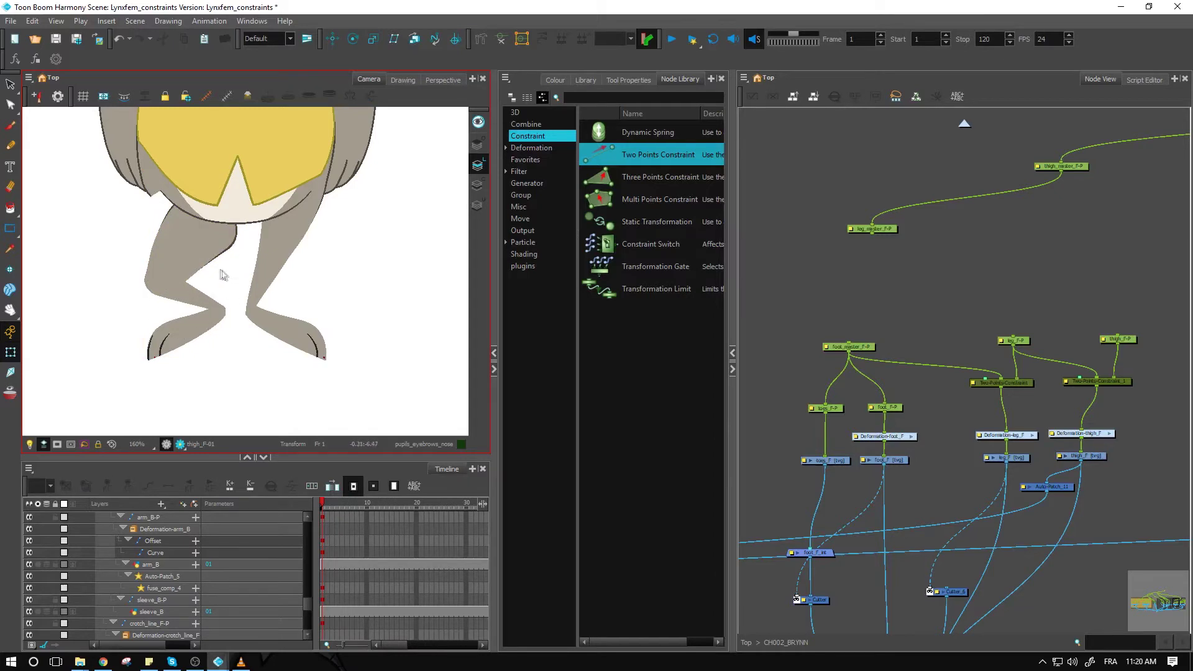
left_click(178, 268)
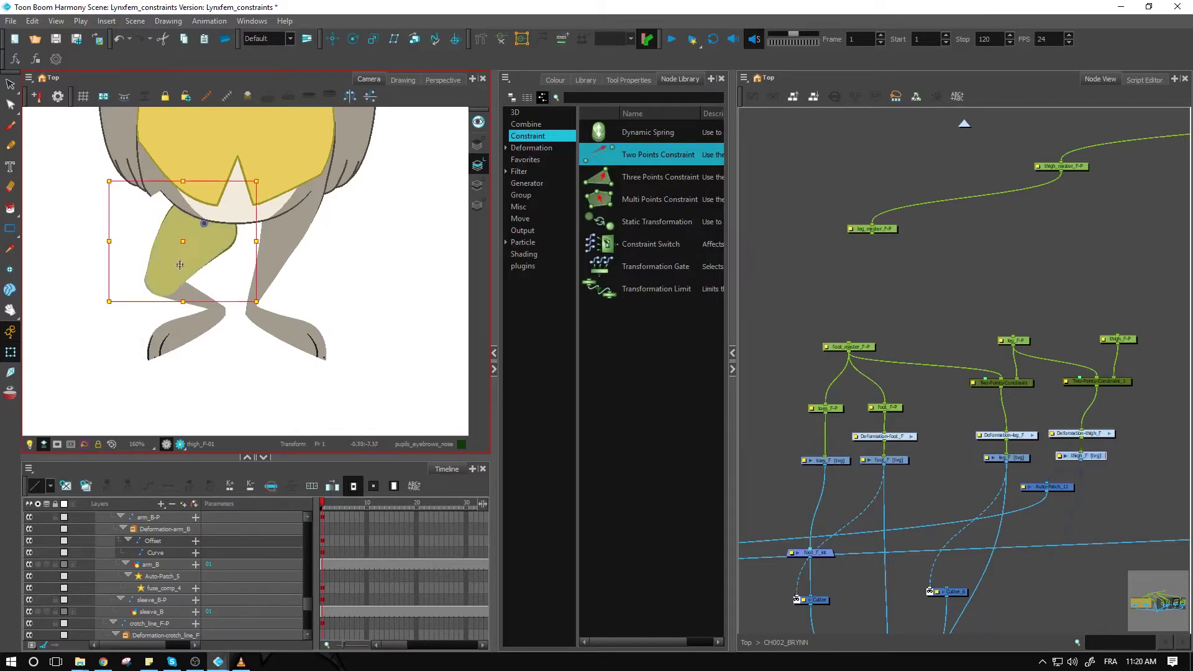
left_click(205, 274)
left_click(181, 273)
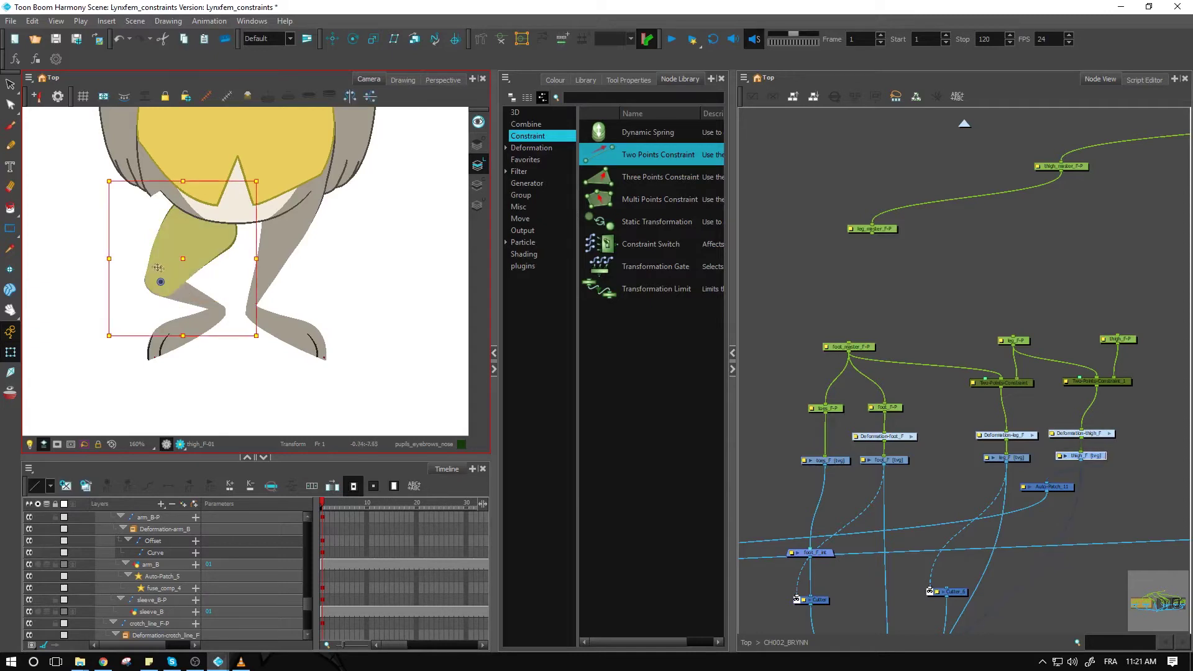
left_click(216, 284)
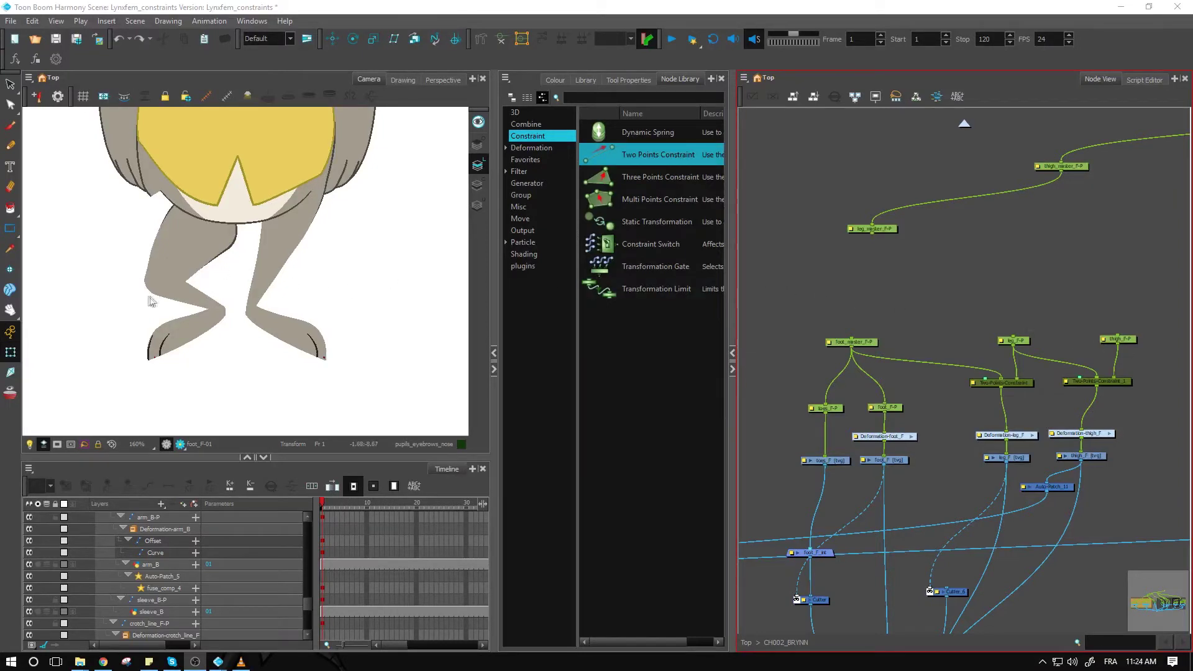
Test-bend the lower leg and foot leftward via foot_master_F-P, then undo it.
left_click(180, 297)
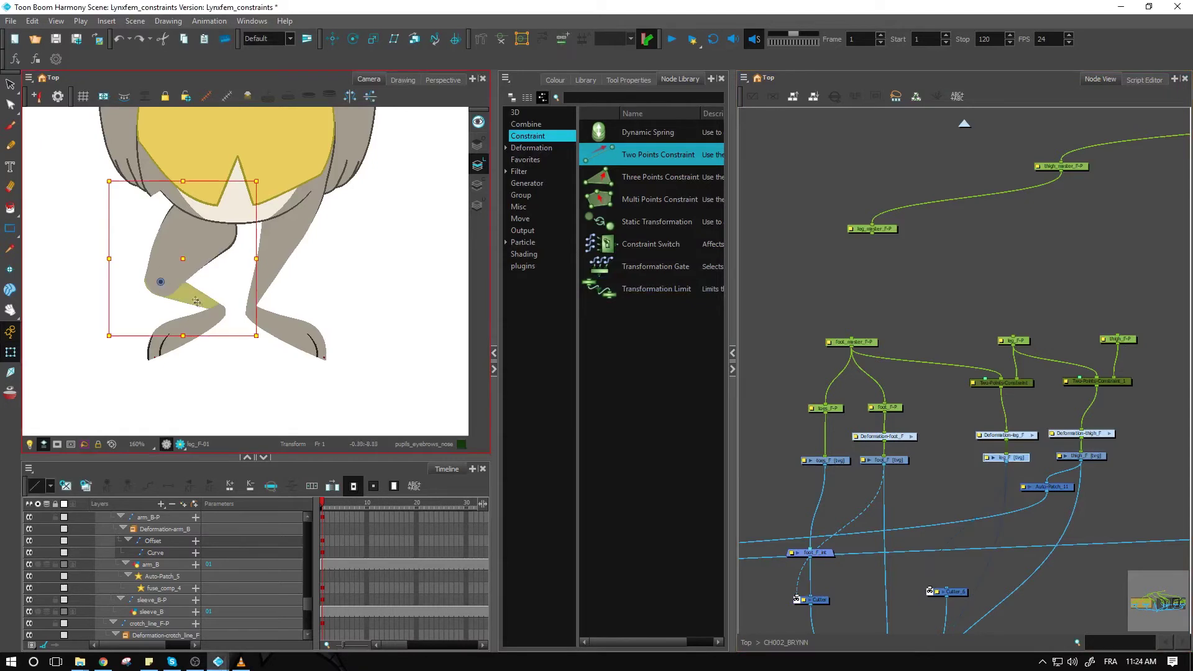
left_click(211, 323)
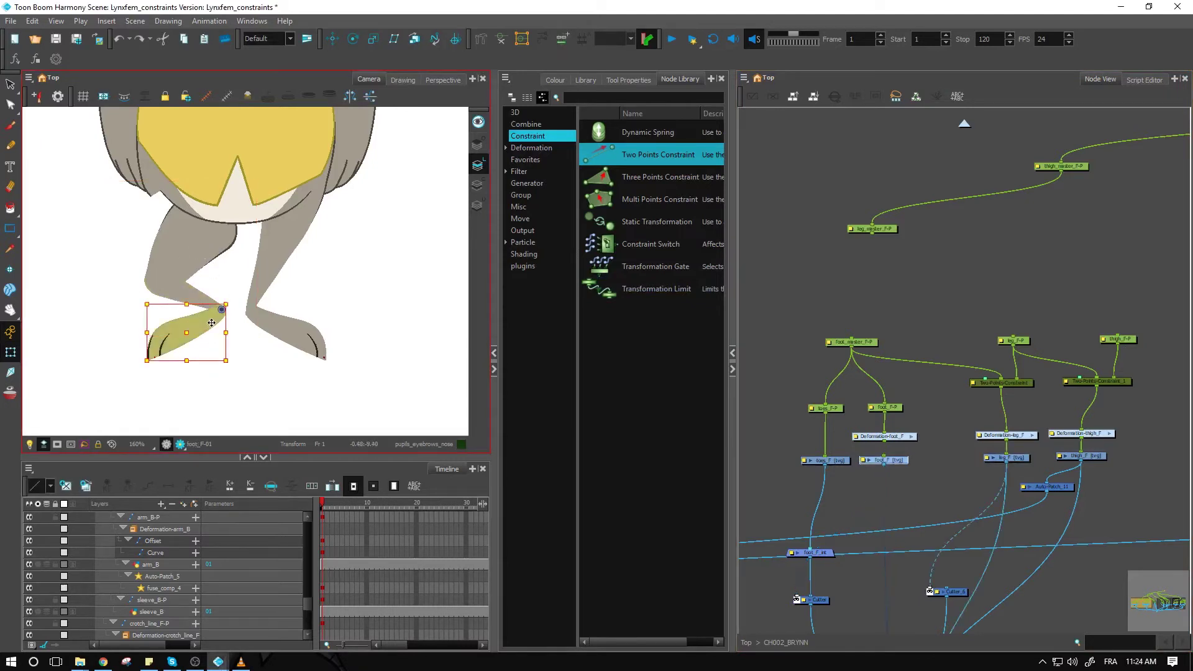
left_click(862, 342)
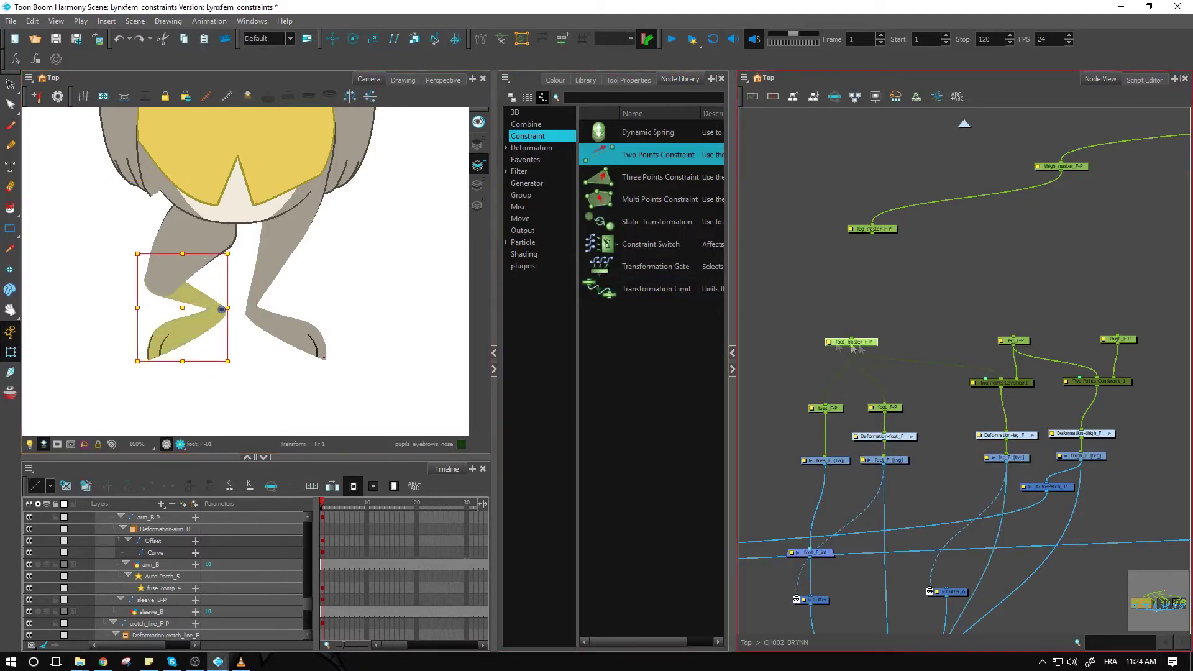
left_click_drag(188, 314, 114, 331)
key("ctrl+z")
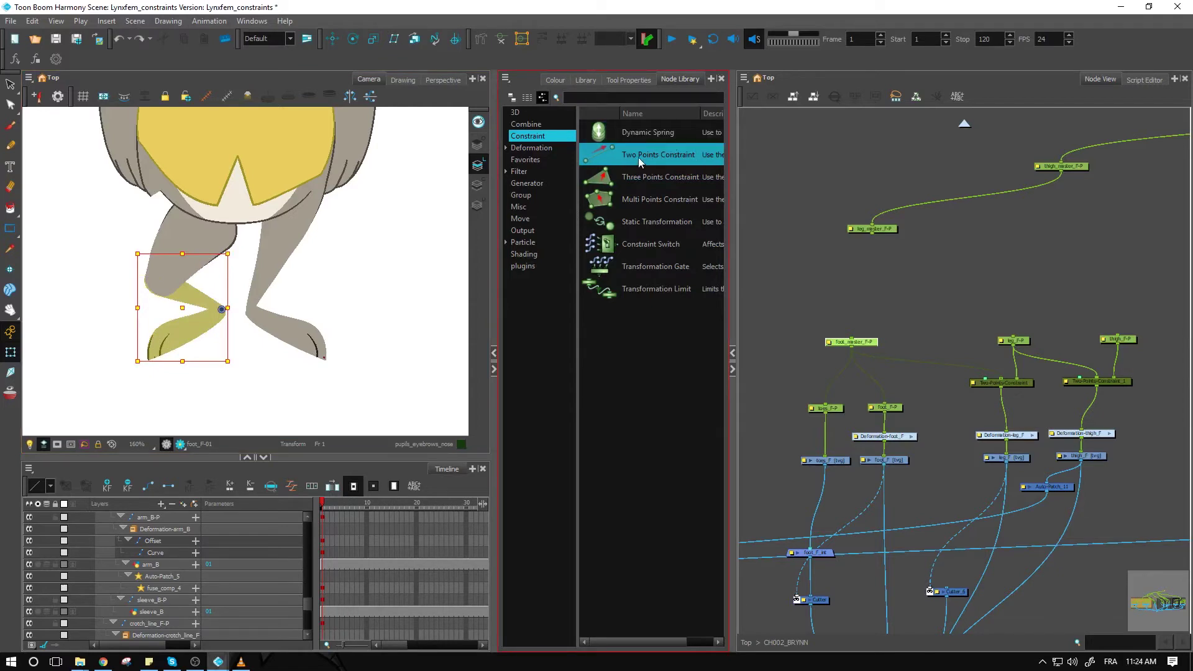
Add a second Two Points Constraint node and move thigh_F-P higher in the graph.
left_click_drag(636, 158, 1063, 286)
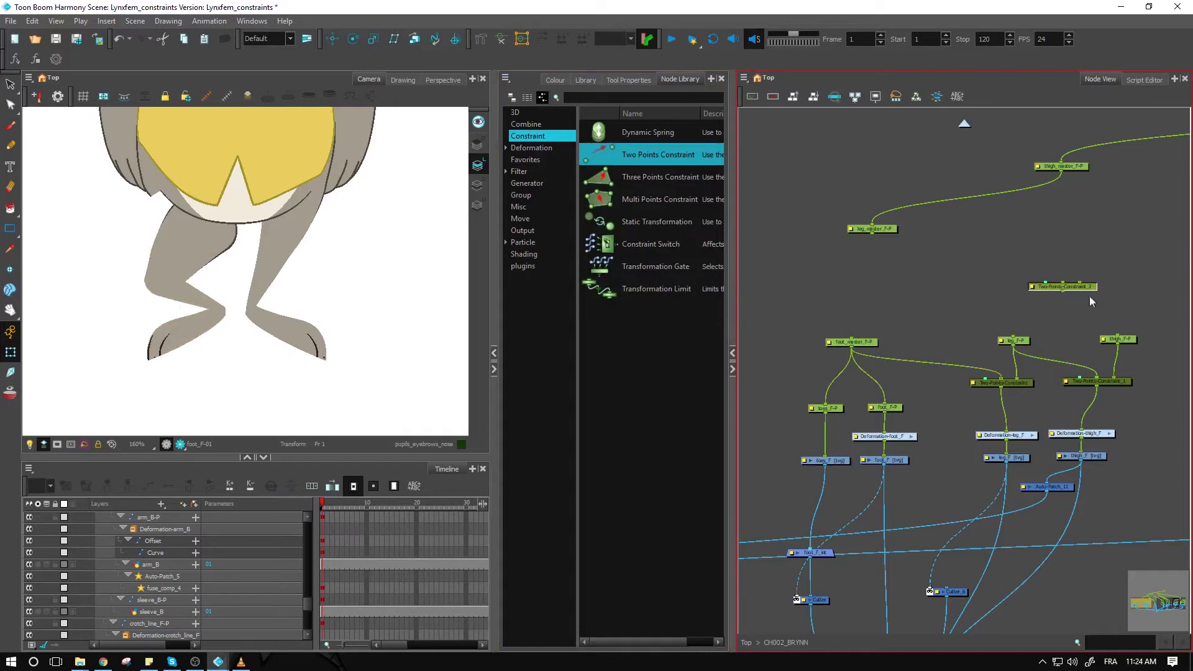
left_click_drag(1123, 340, 1127, 318)
left_click(1065, 290)
left_click(1106, 345)
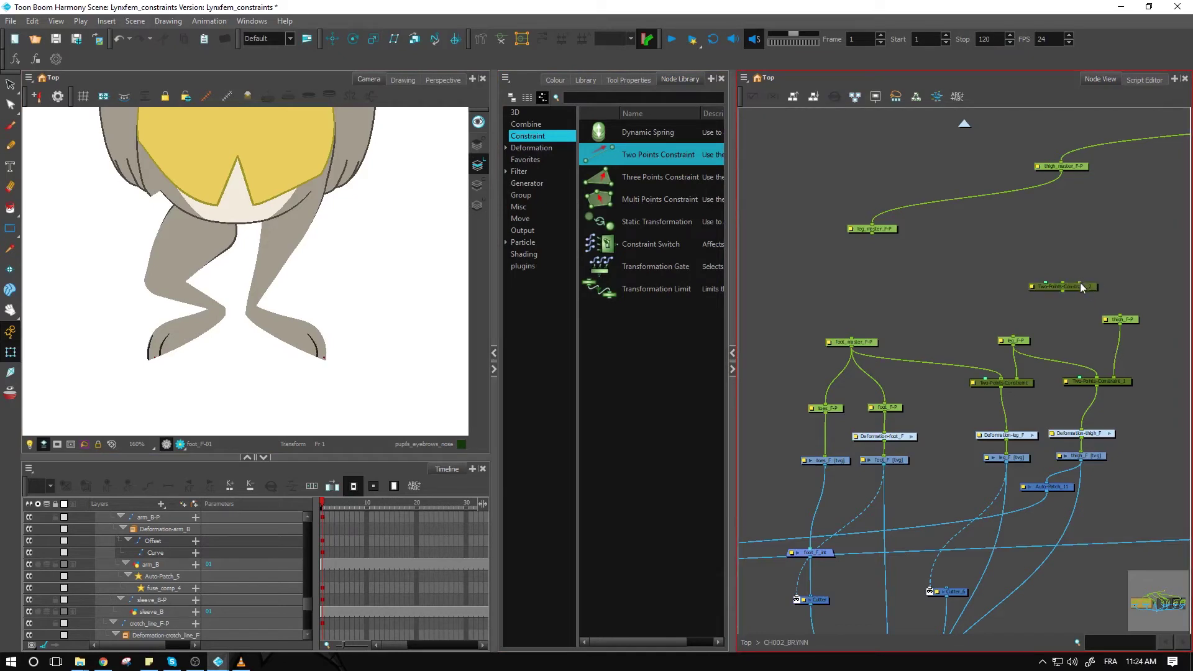
left_click_drag(1127, 319, 1108, 256)
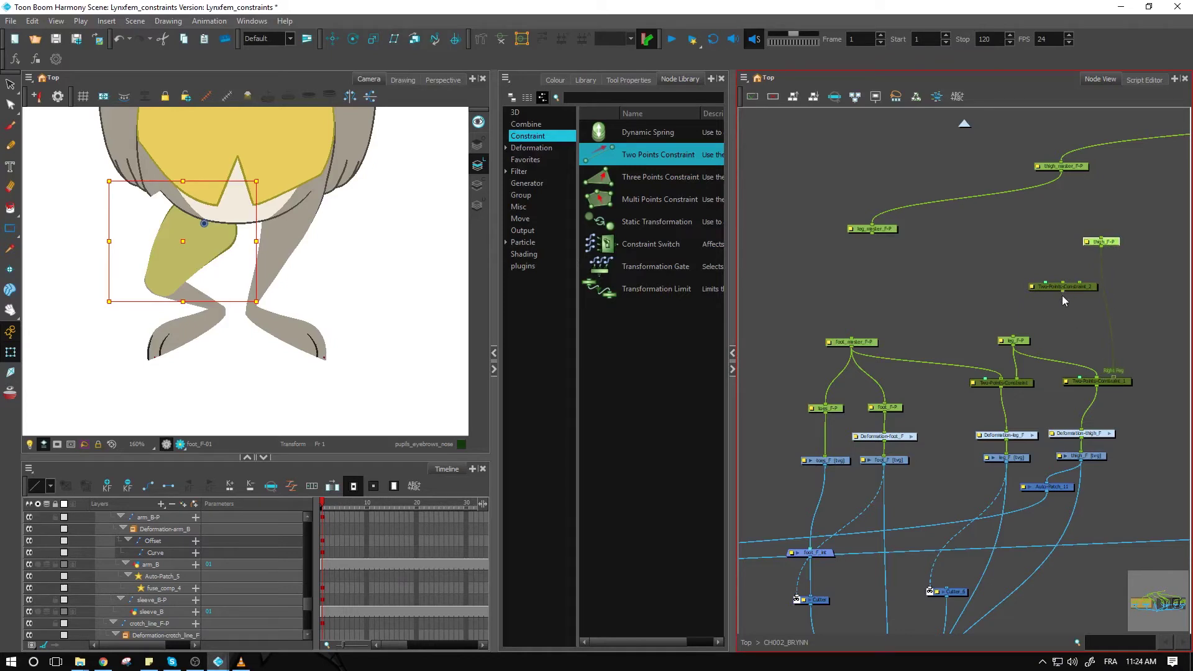
Try Two-Points-Constraint_2 in Constraint_1's Right Peg, reposition thigh_F-P, then disconnect it.
left_click_drag(1064, 293, 1114, 372)
left_click_drag(1113, 244, 1092, 230)
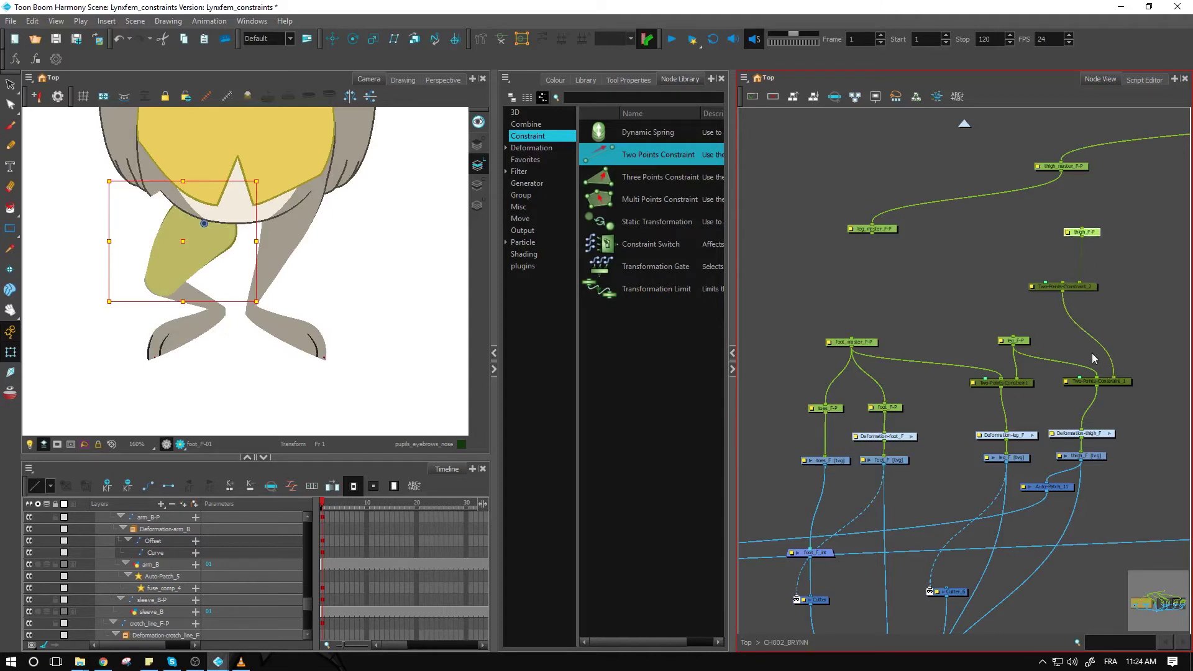
left_click_drag(1116, 378, 1118, 351)
left_click(1124, 322)
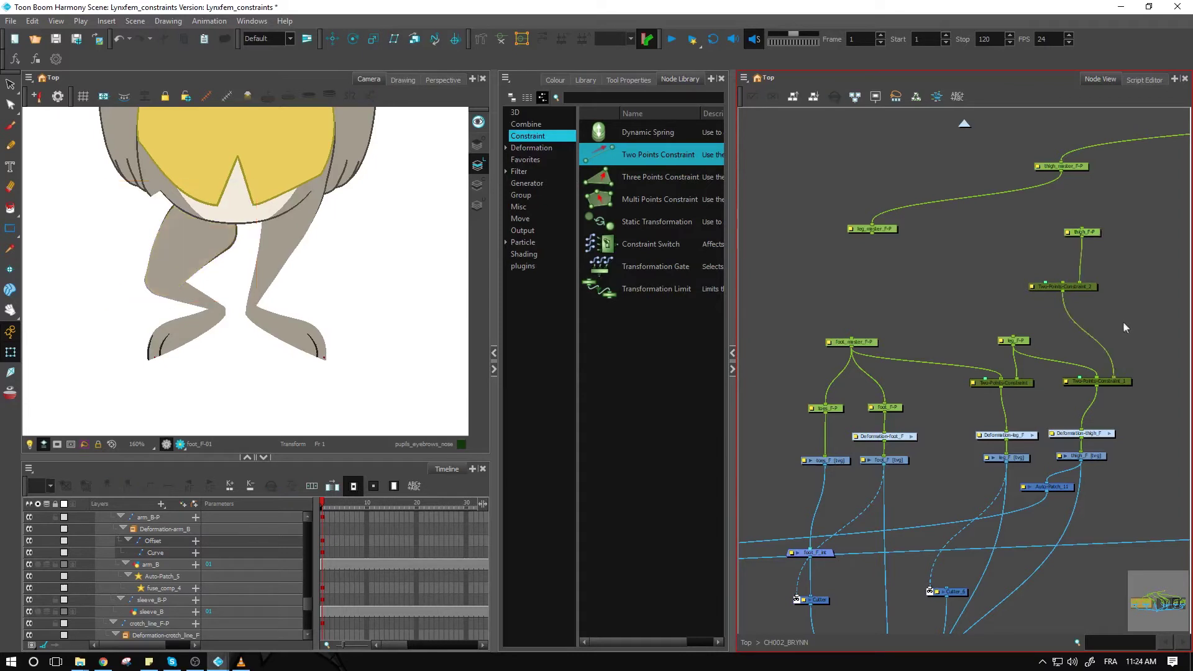
left_click(1093, 235)
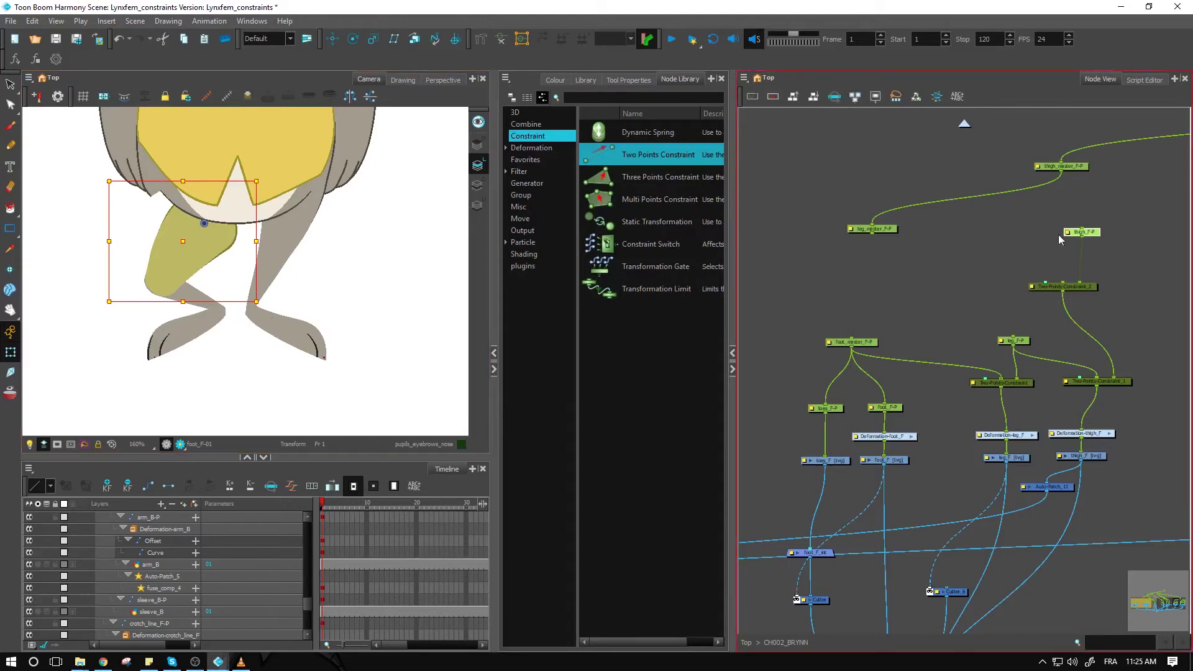
Link Two-Points-Constraint_2 toward foot_master_F-P and wire leg_F-P into it.
mouse_move(1062, 285)
left_mouse_down()
mouse_move(1059, 270)
mouse_move(994, 267)
mouse_move(902, 348)
mouse_move(864, 349)
left_mouse_up()
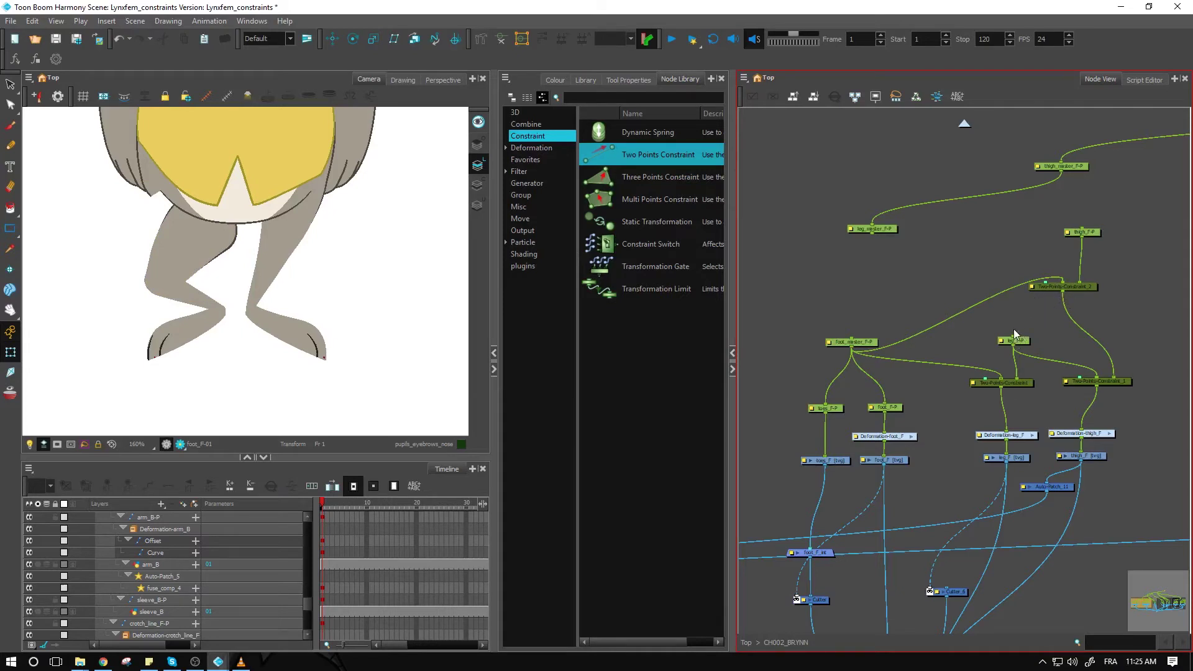
left_click_drag(1013, 340, 1061, 293)
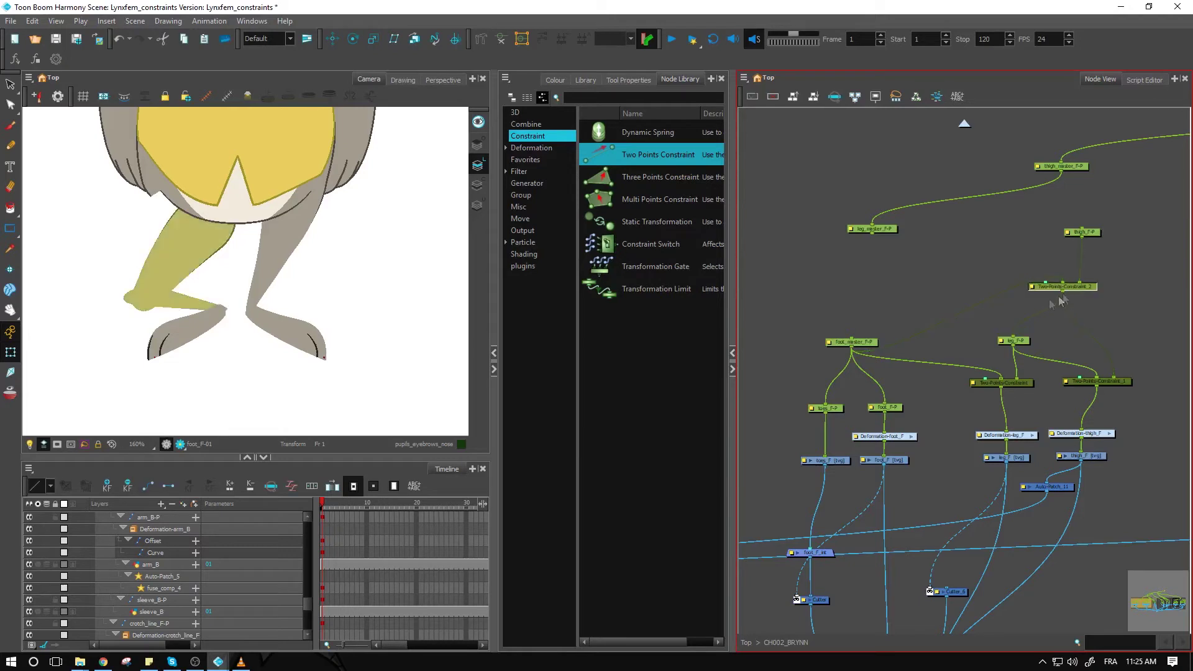
left_click(367, 280)
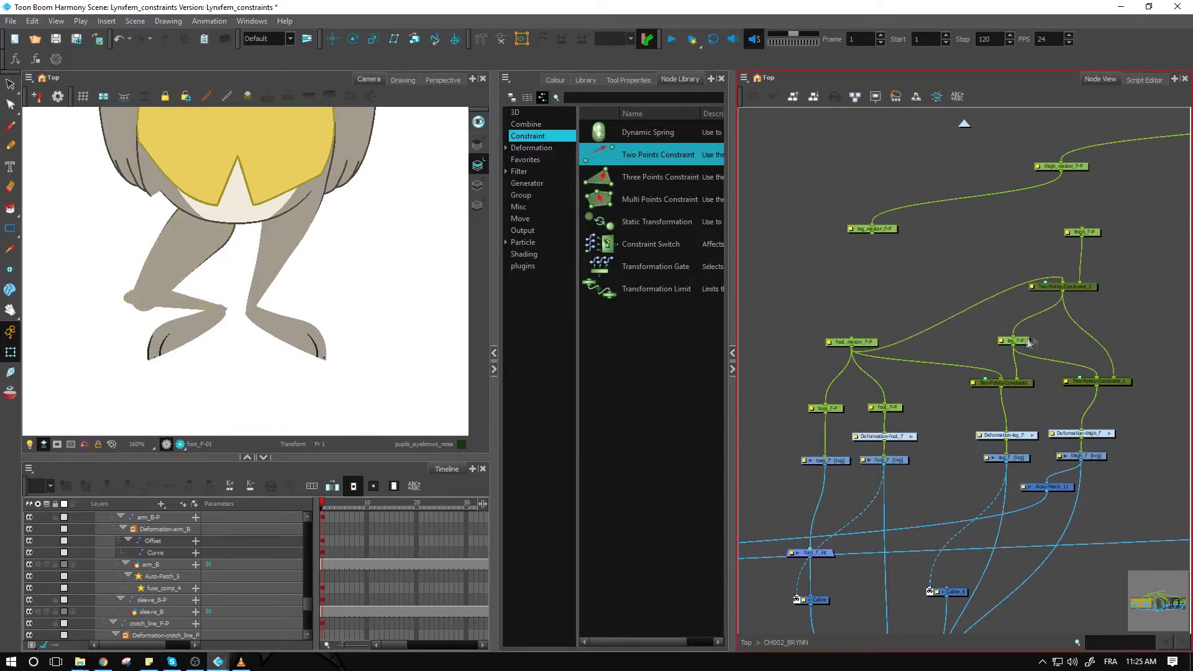
left_click(165, 279)
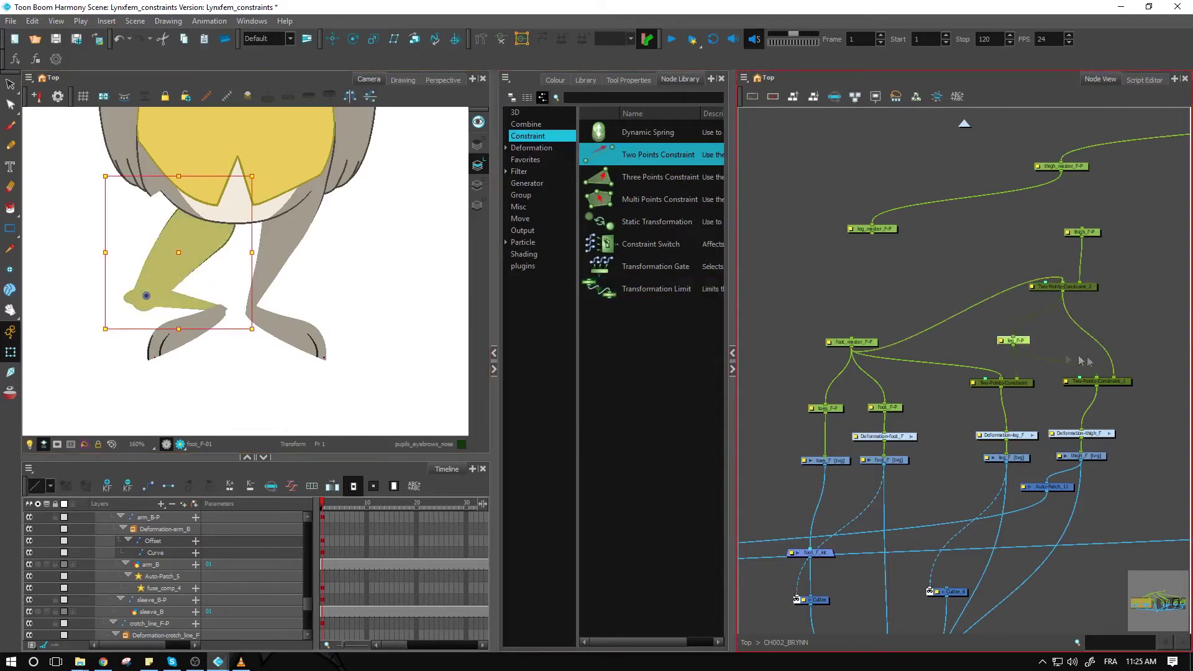
left_click_drag(1144, 379, 896, 265)
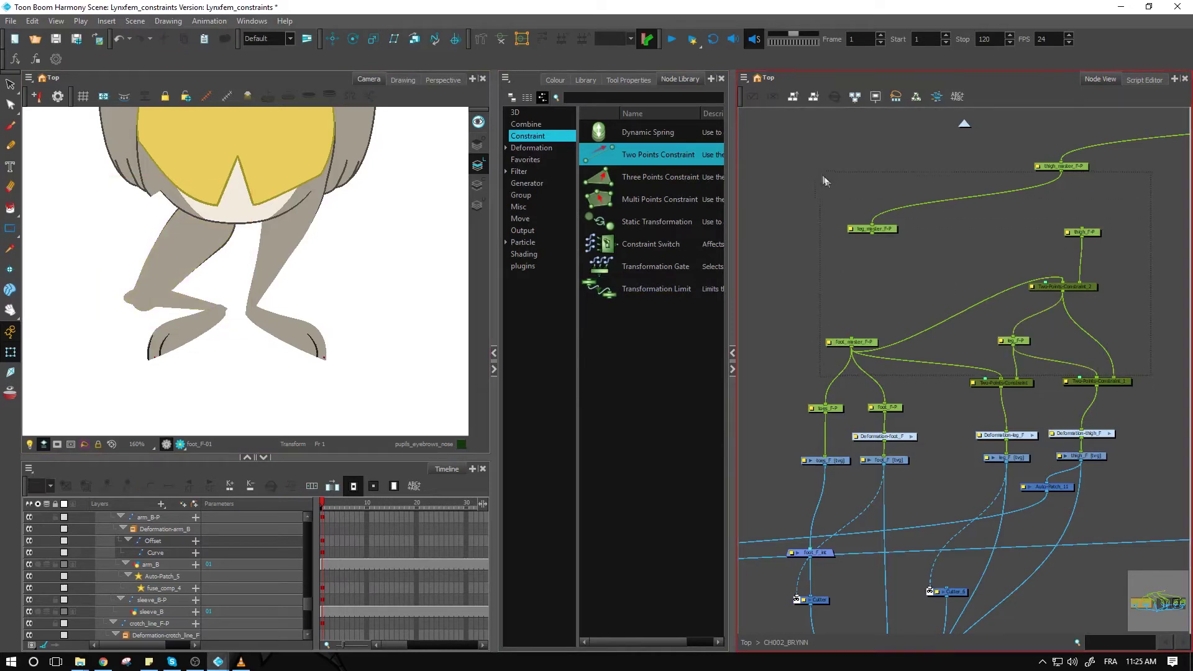
Select the thigh peg and swing the thigh down and left to test it.
left_click_drag(820, 177, 818, 176)
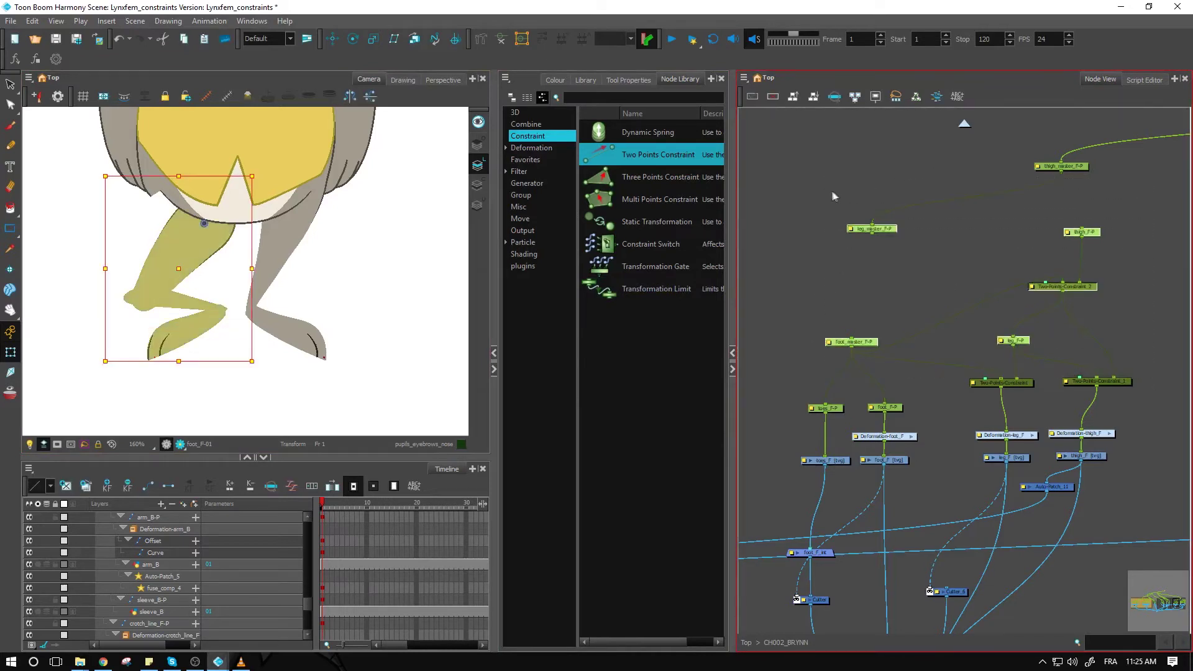
left_click(926, 410)
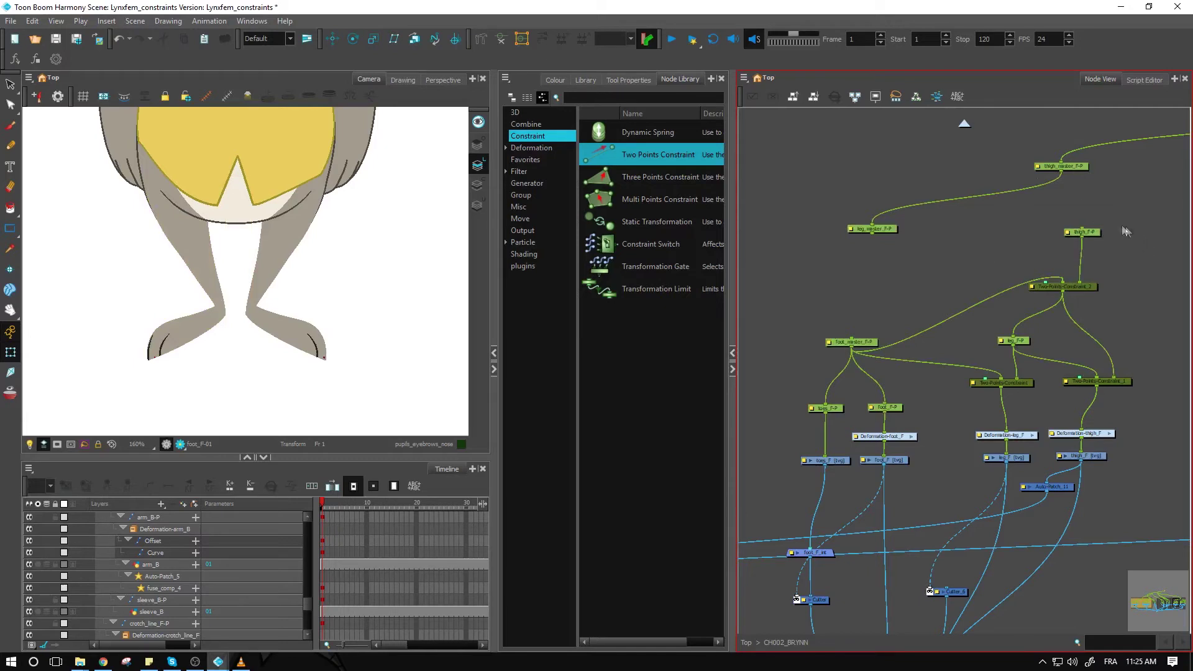
left_click(1098, 233)
mouse_move(183, 227)
left_mouse_down()
mouse_move(119, 235)
mouse_move(152, 213)
mouse_move(173, 248)
mouse_move(98, 263)
mouse_move(151, 257)
mouse_move(120, 258)
left_mouse_up()
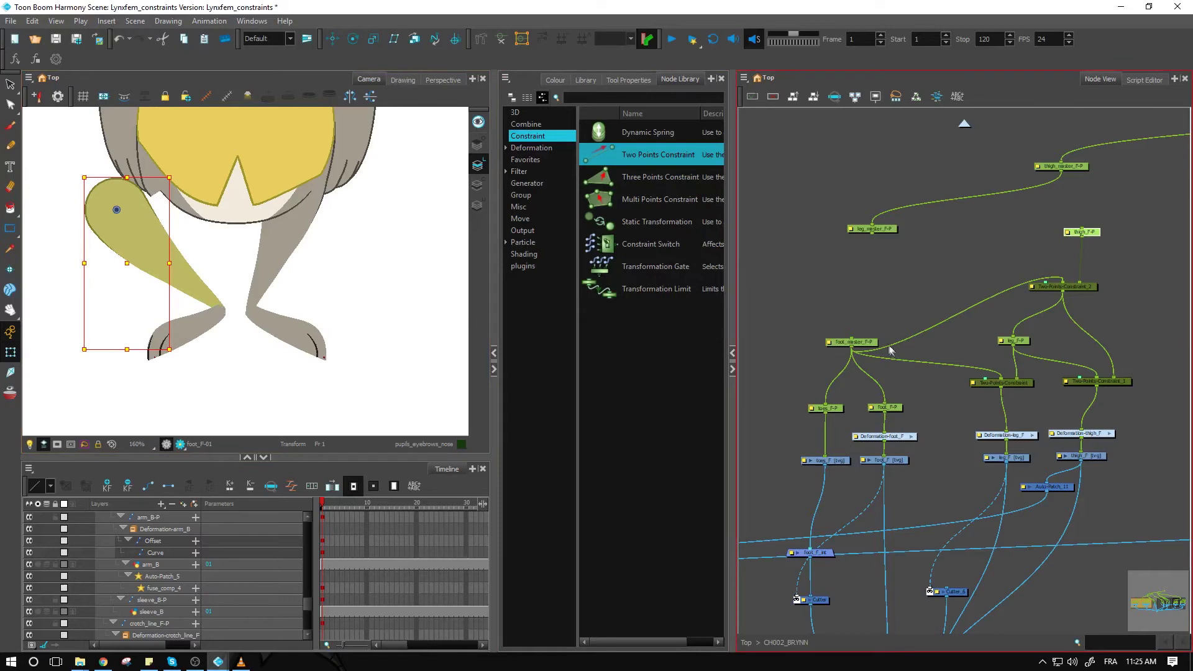
Swing the leg and foot with the foot master peg, undo, then pull the foot up-left.
left_click(868, 342)
left_click_drag(151, 263, 44, 290)
key("ctrl+z")
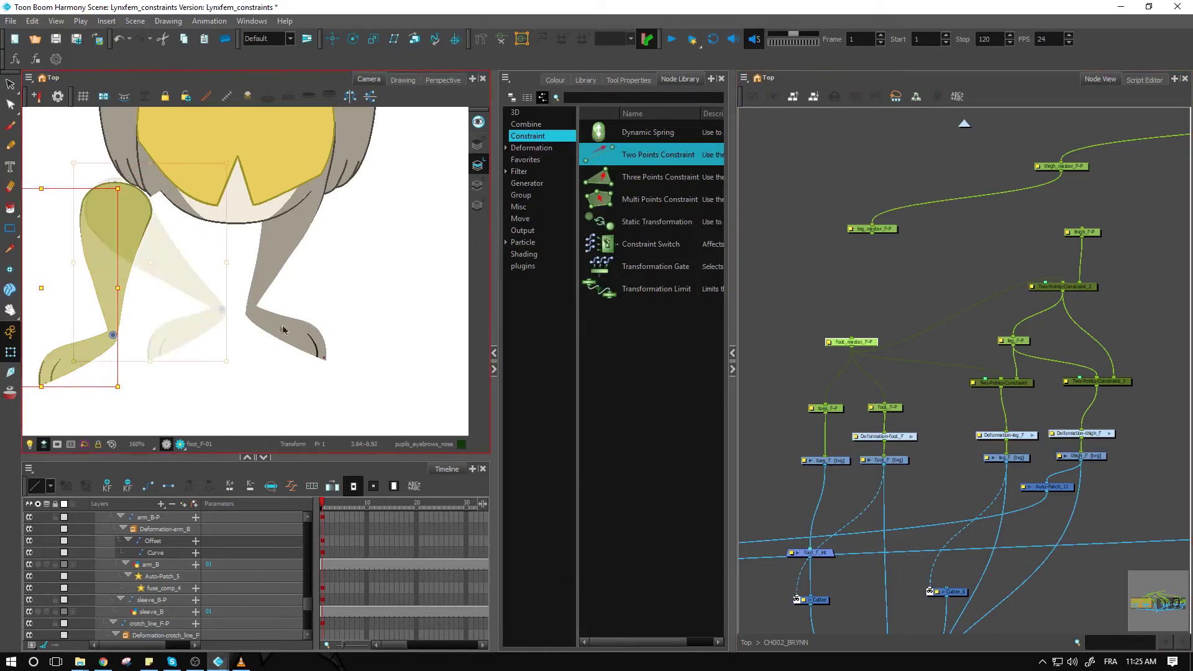
key("ctrl+z")
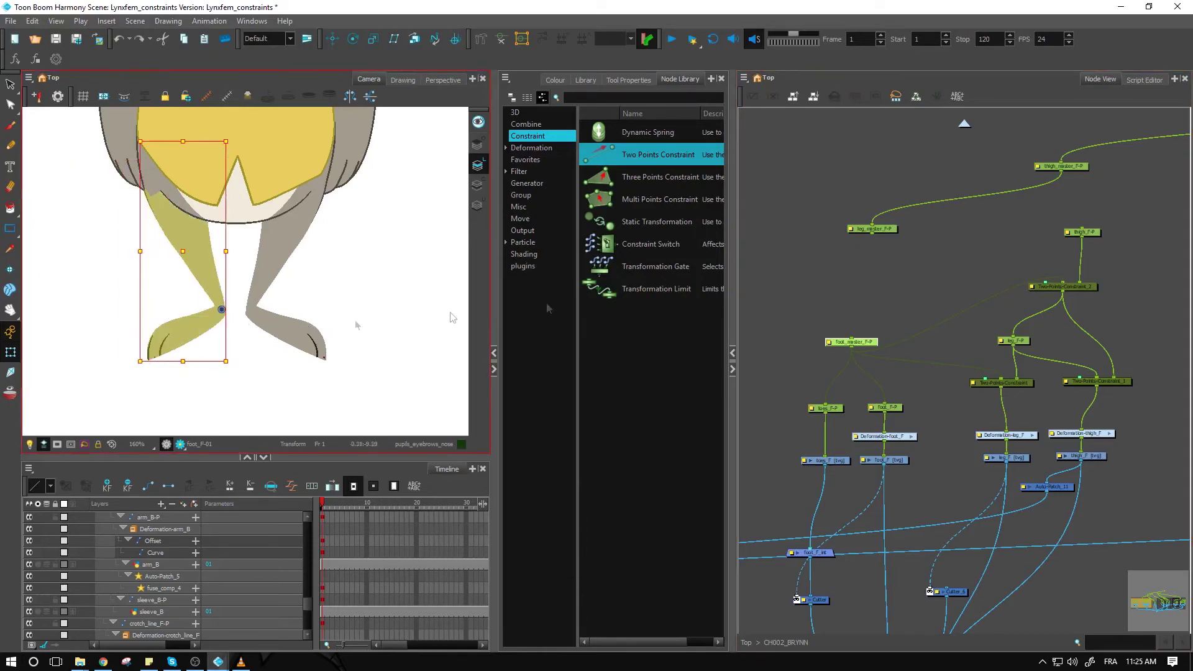
left_click(1110, 275)
left_click(874, 344)
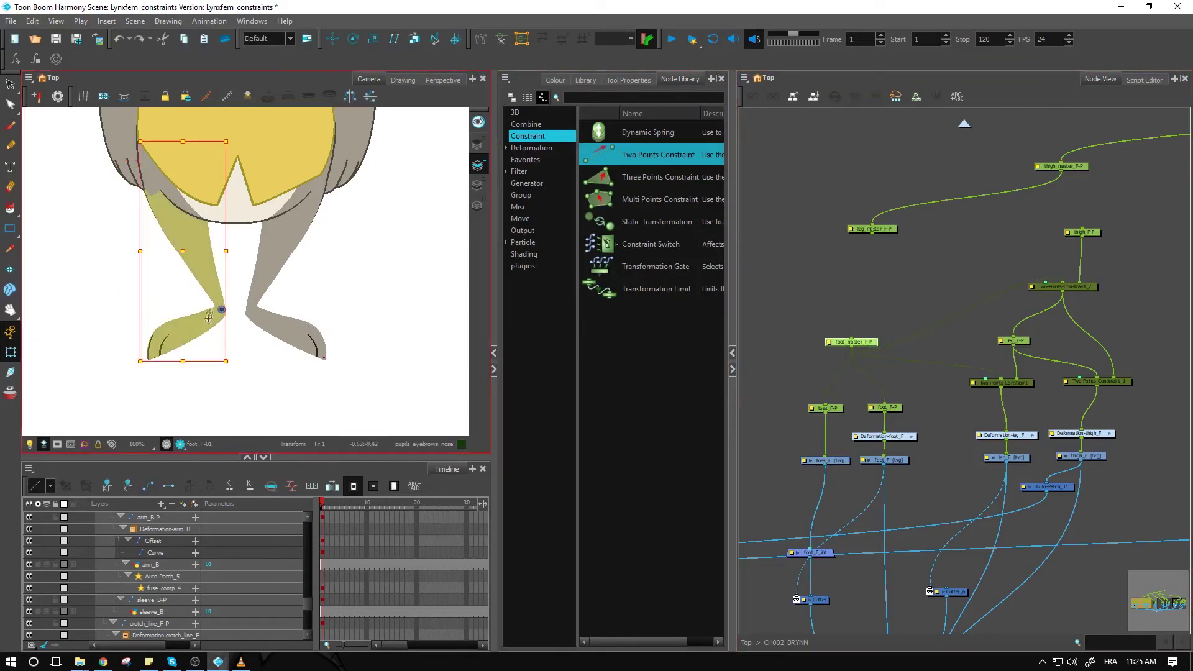
left_click_drag(183, 251, 47, 231)
left_click(154, 286)
Move the lower leg drawing up-left and rotate it to a new angle.
left_click(121, 248)
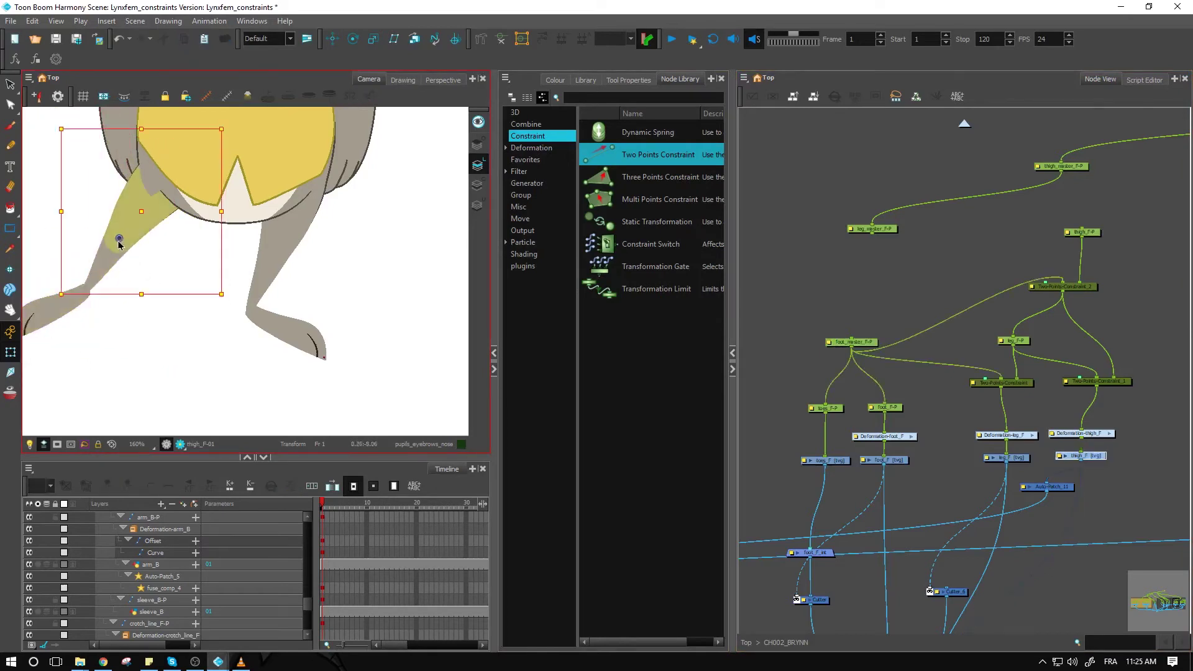
left_click_drag(117, 259, 75, 239)
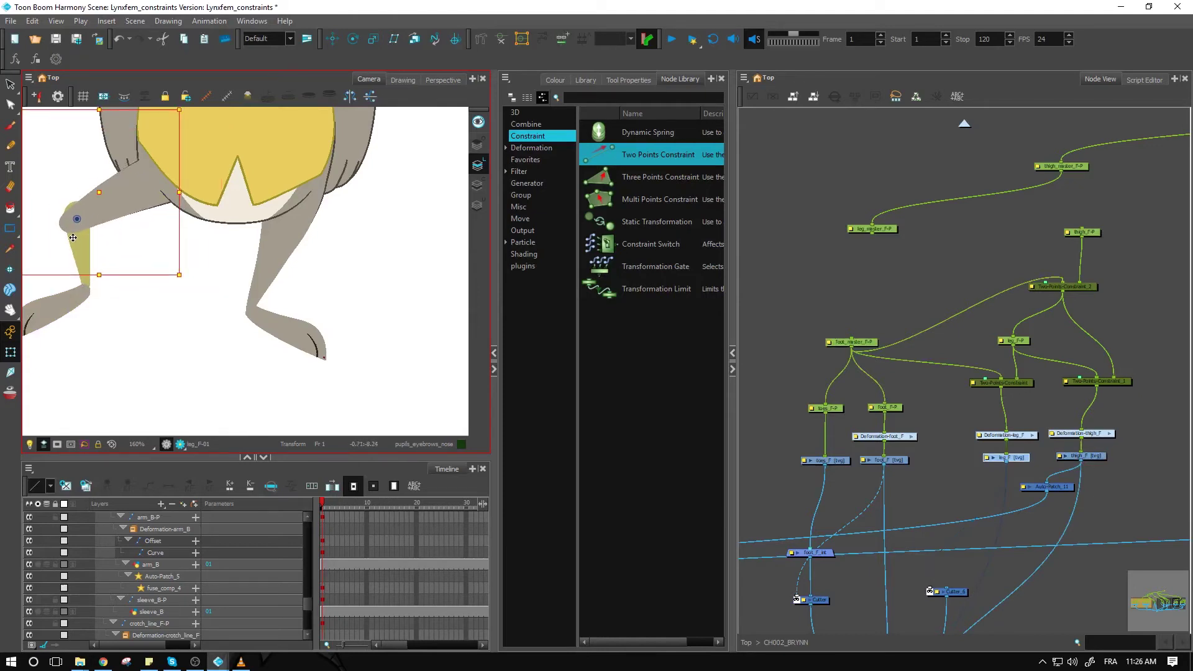
left_click(88, 225)
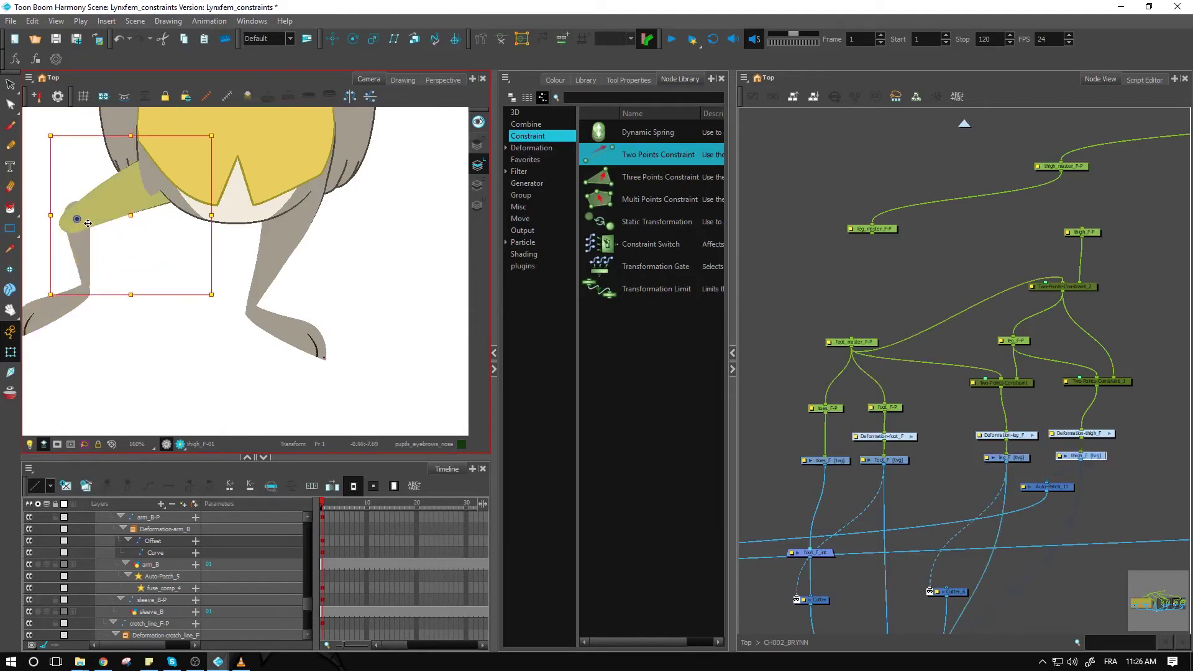
left_click(82, 239)
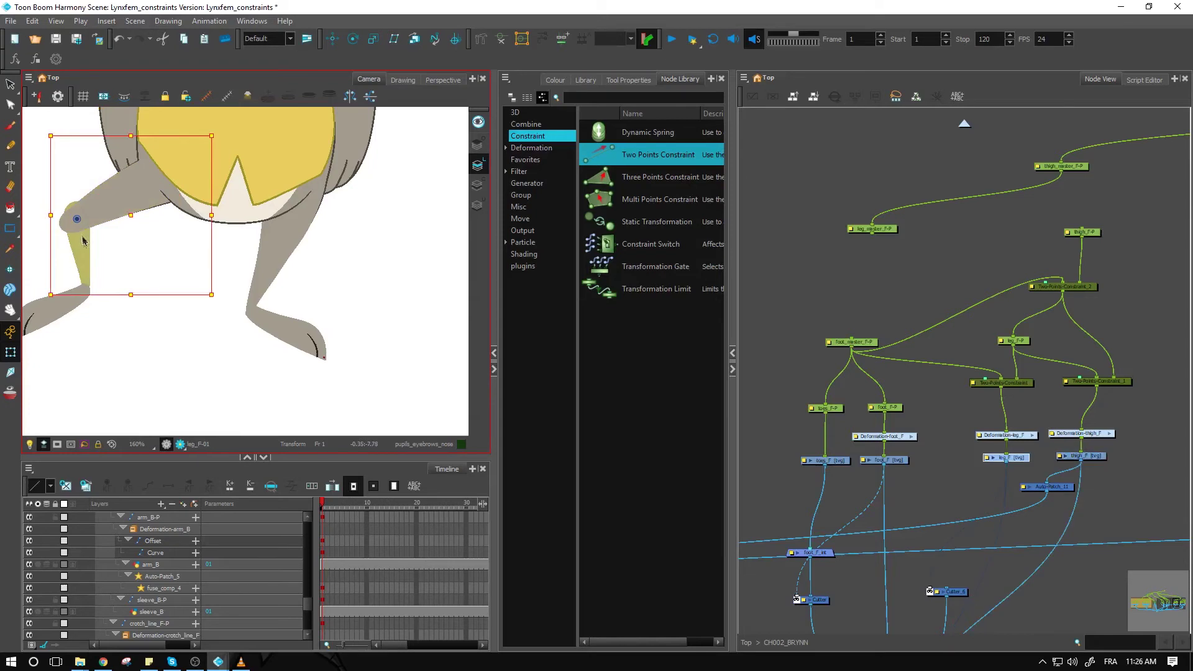
left_click(95, 277)
left_click(84, 279)
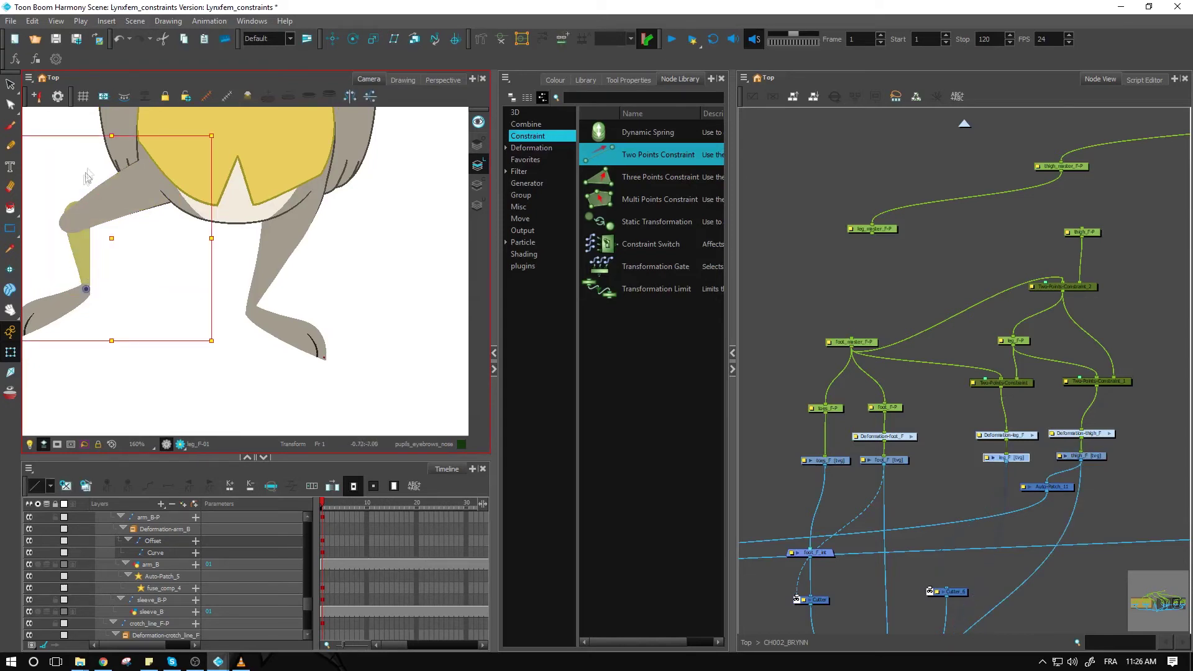
left_click_drag(112, 243, 112, 209)
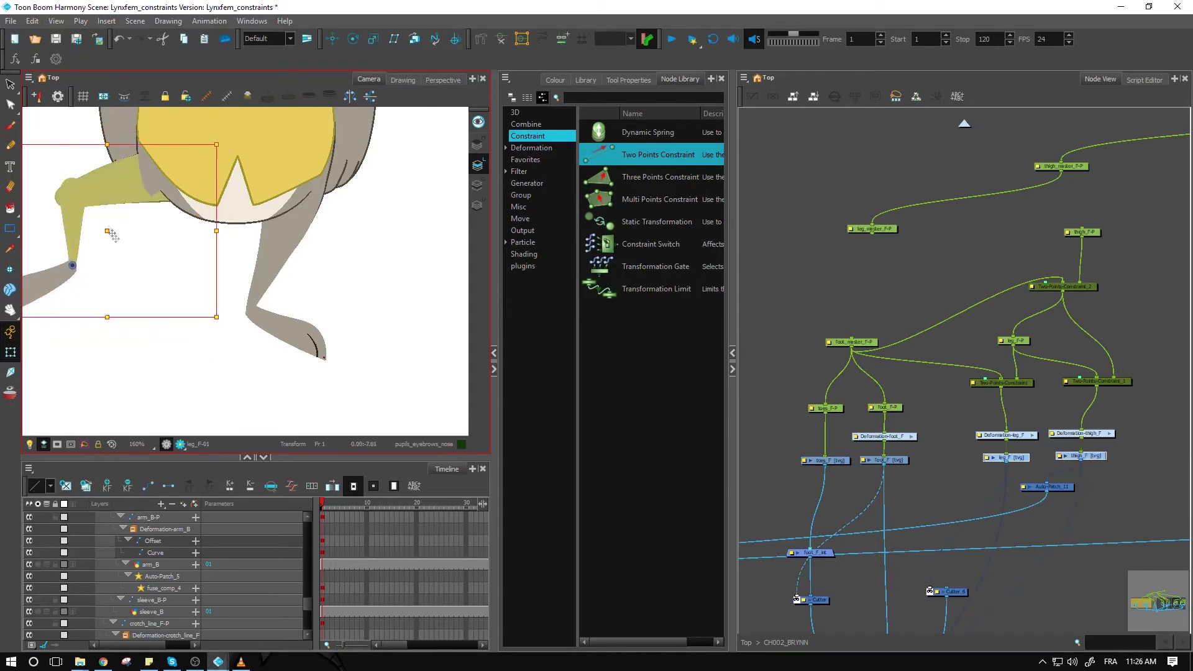
left_click(170, 259)
Select the lower leg's parent peg and shift it left, stretching the thigh, then select the leg rig nodes.
scroll(173, 271, "down", 2)
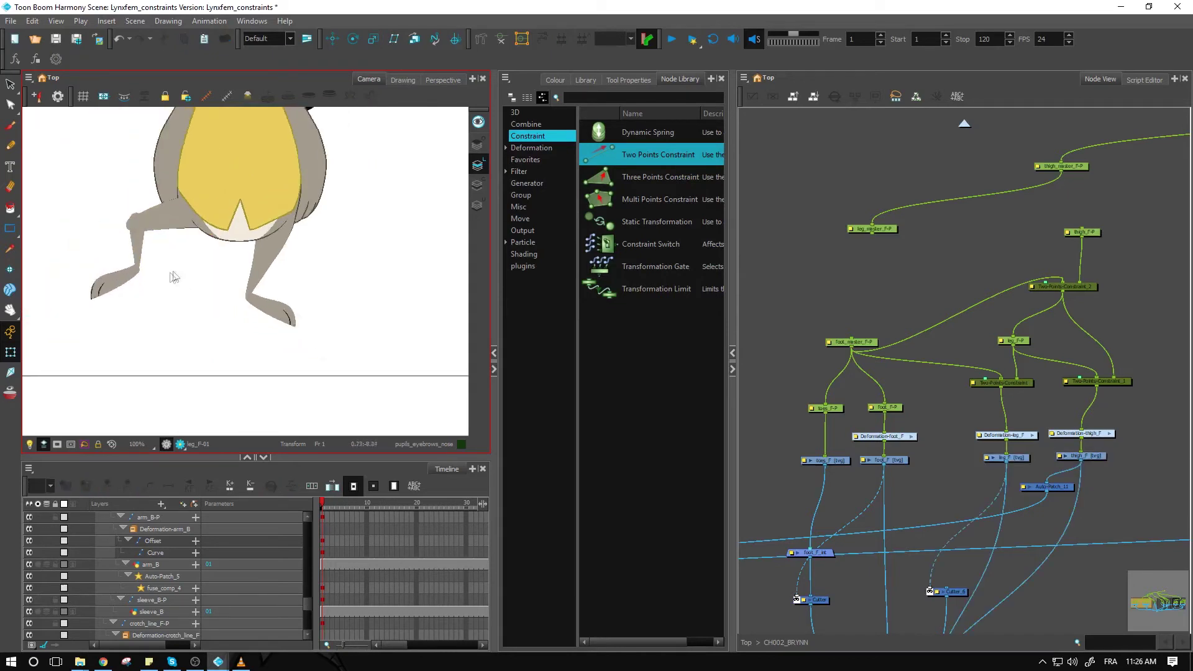
scroll(174, 273, "down", 1)
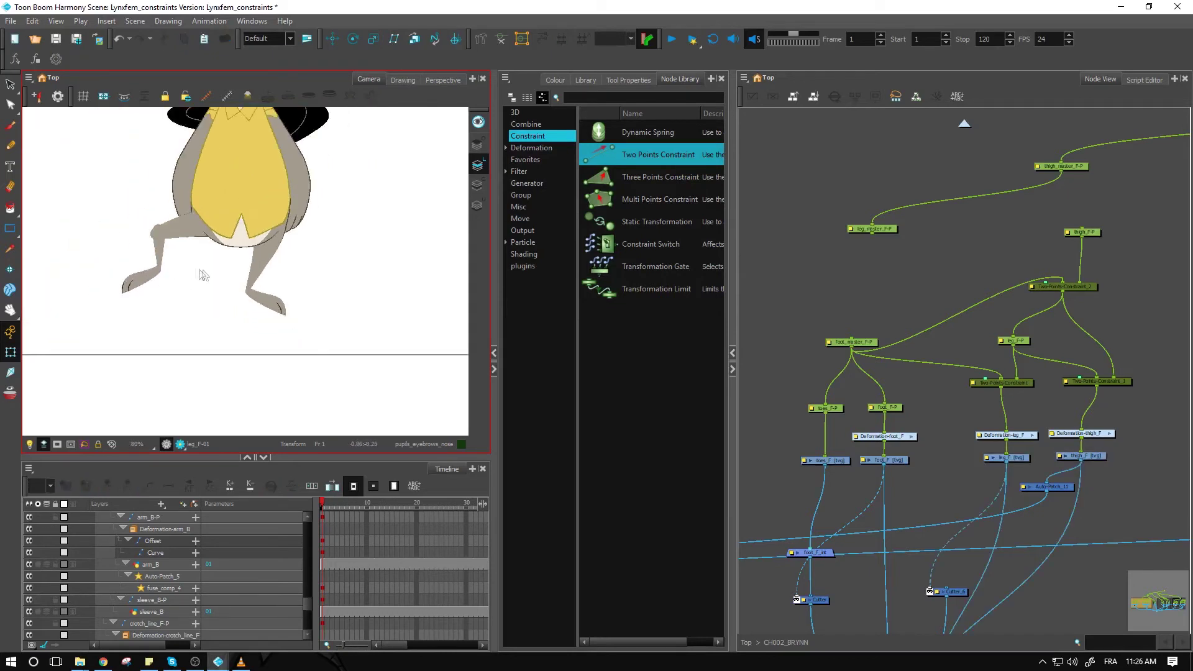
scroll(176, 268, "up", 2)
scroll(177, 268, "down", 2)
left_click(160, 270)
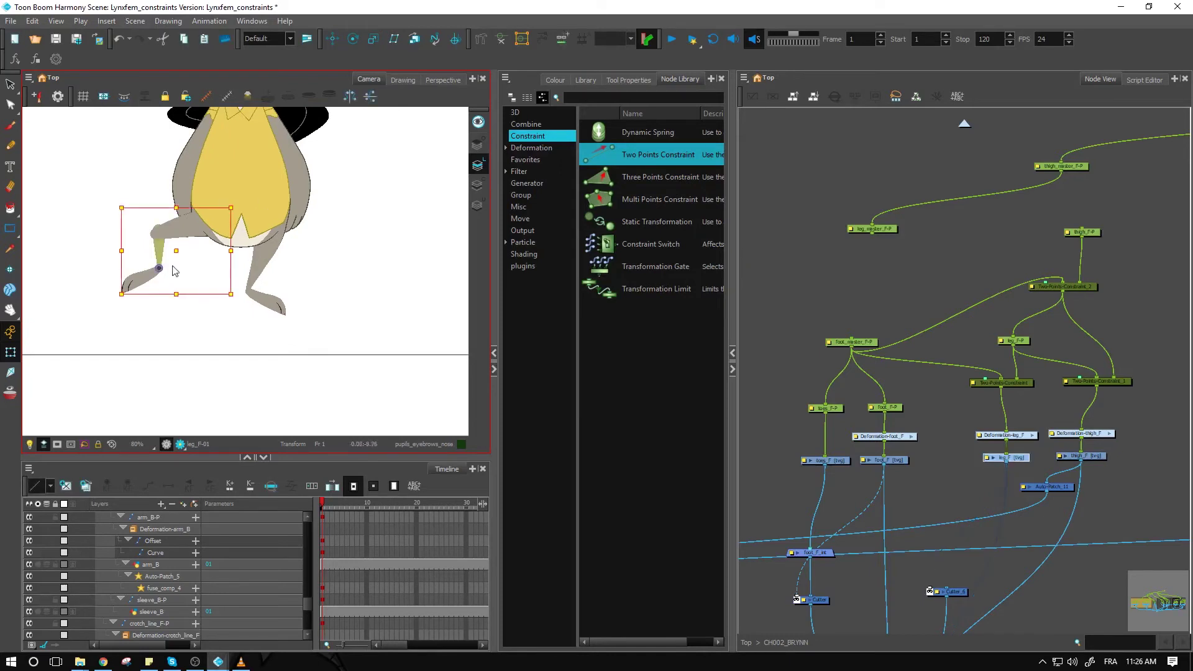
left_click(160, 270)
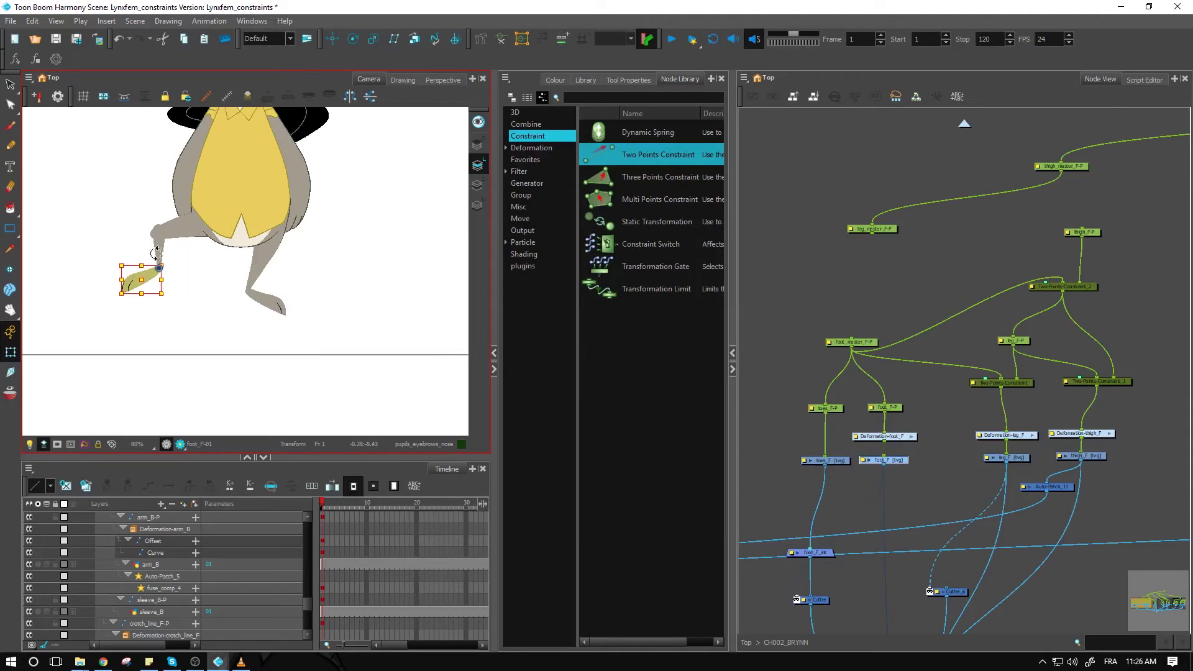
left_click(162, 254)
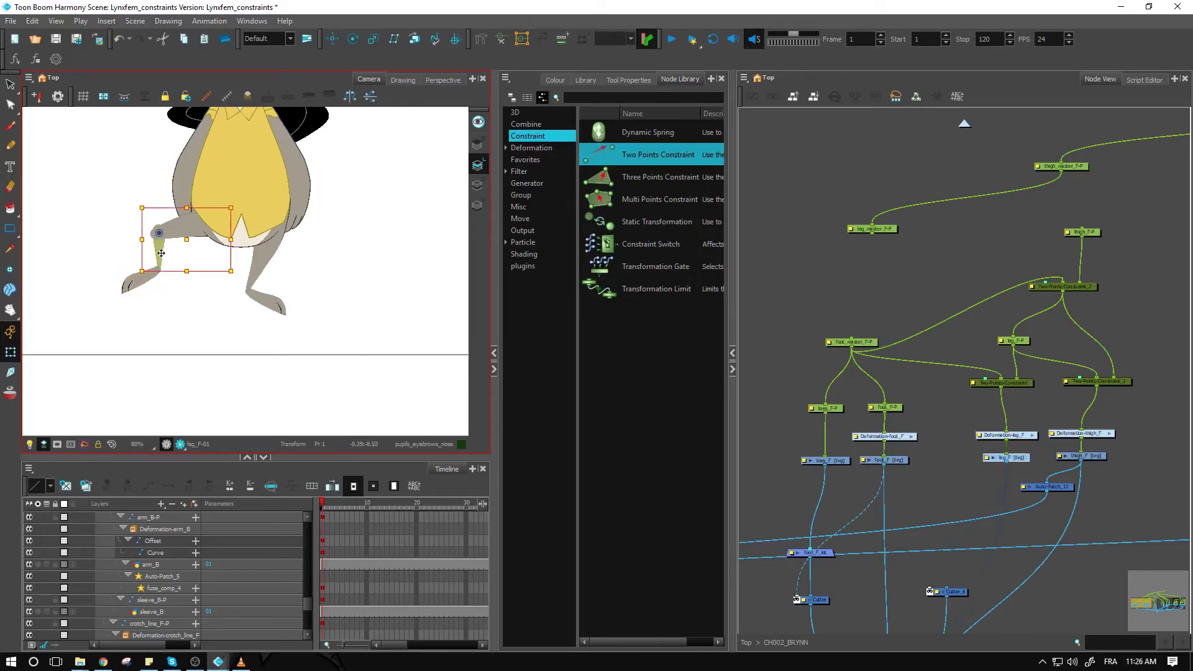
key("b")
key("b")
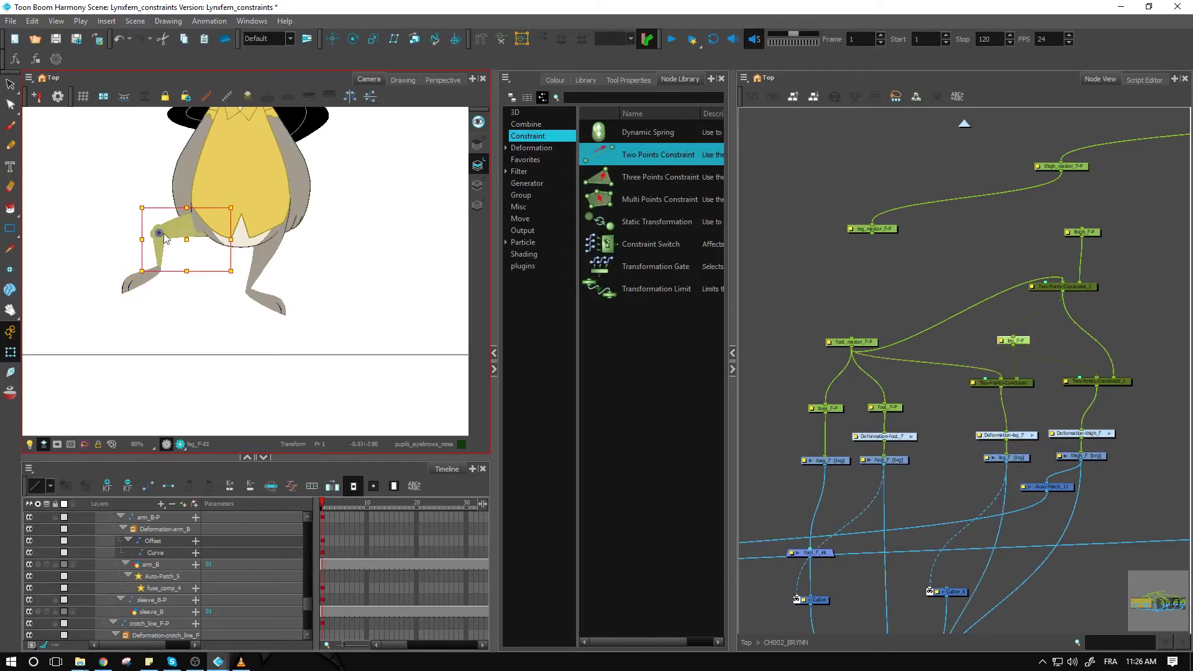
left_click_drag(161, 234, 142, 235)
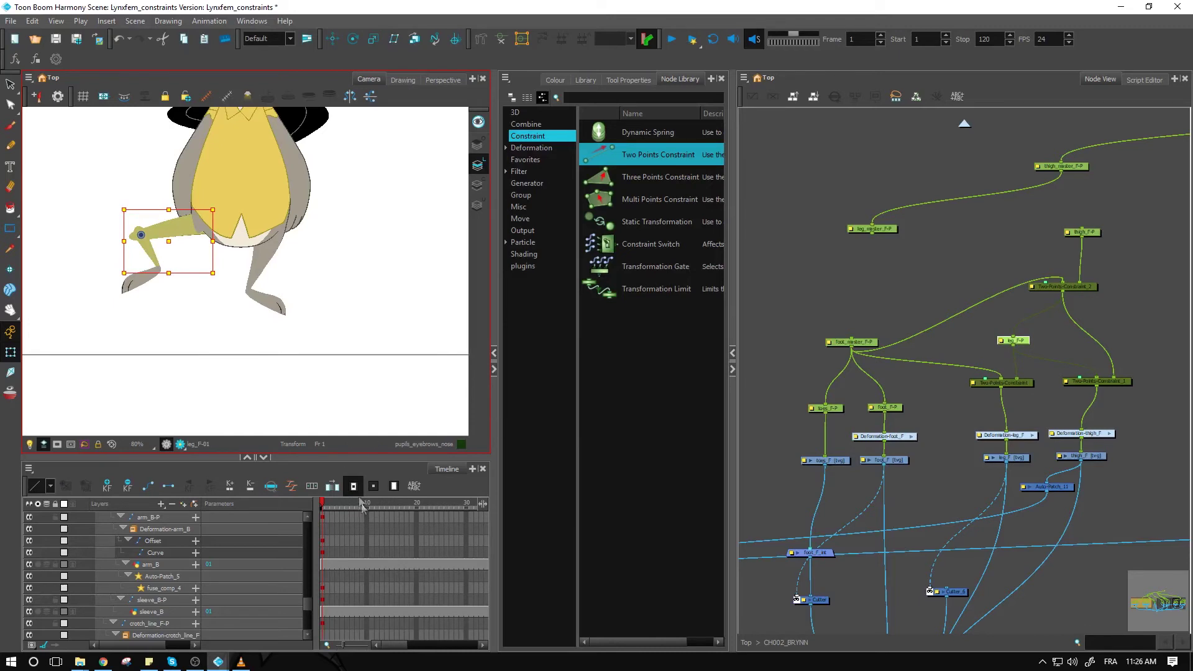
left_click(925, 412)
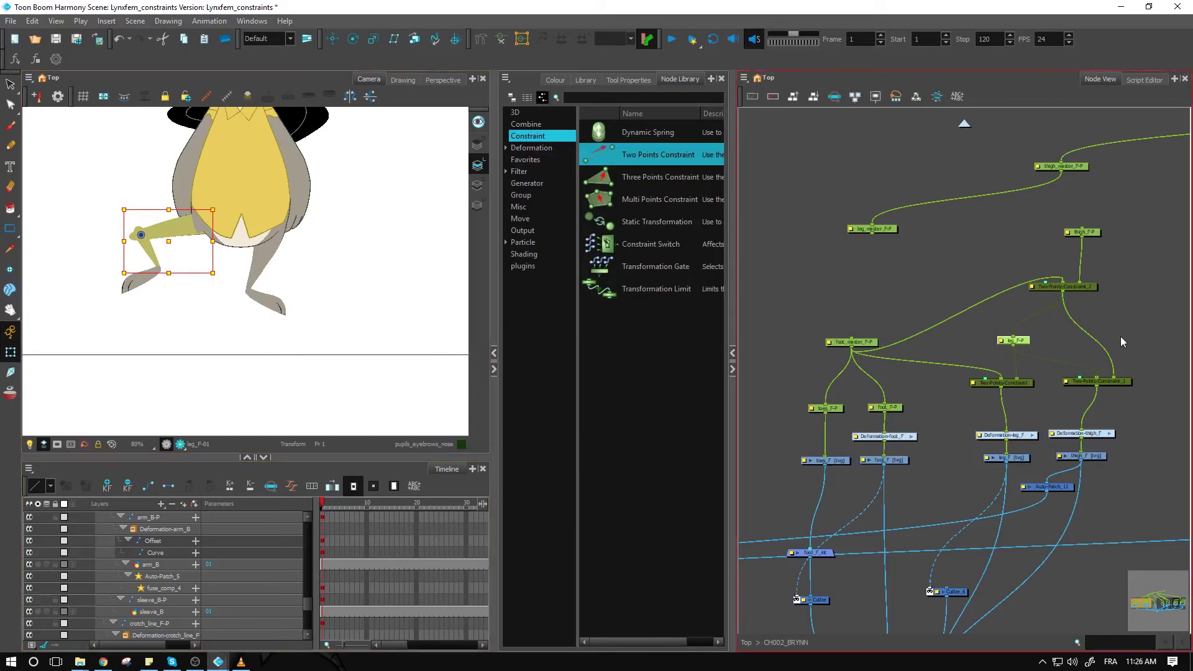
left_click_drag(1129, 359, 848, 231)
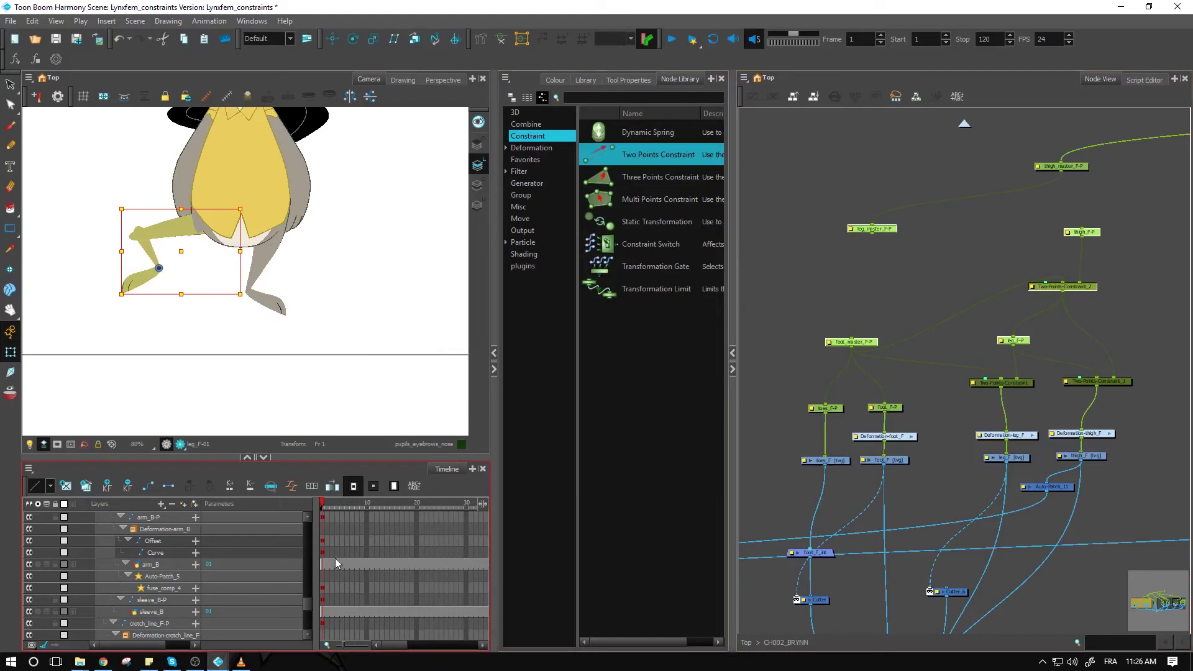
At frame 12, move the thigh drawing right and reveal its layer.
left_click_drag(331, 507, 377, 507)
left_click(212, 256)
left_click(160, 247)
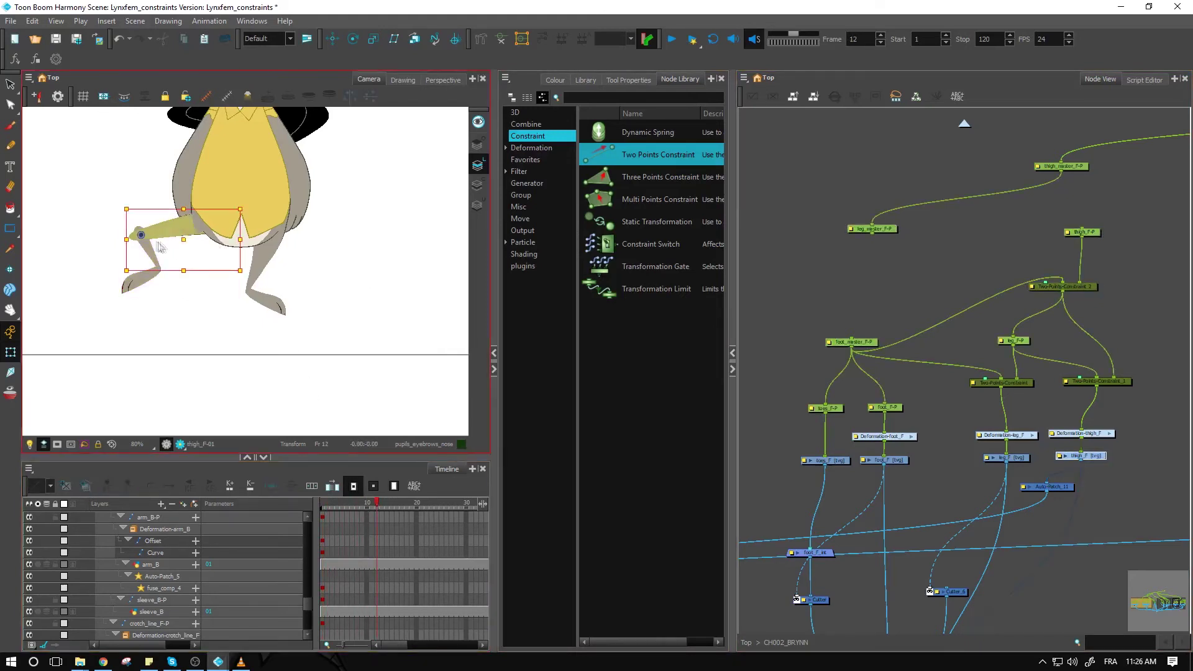
left_click_drag(184, 240, 213, 243)
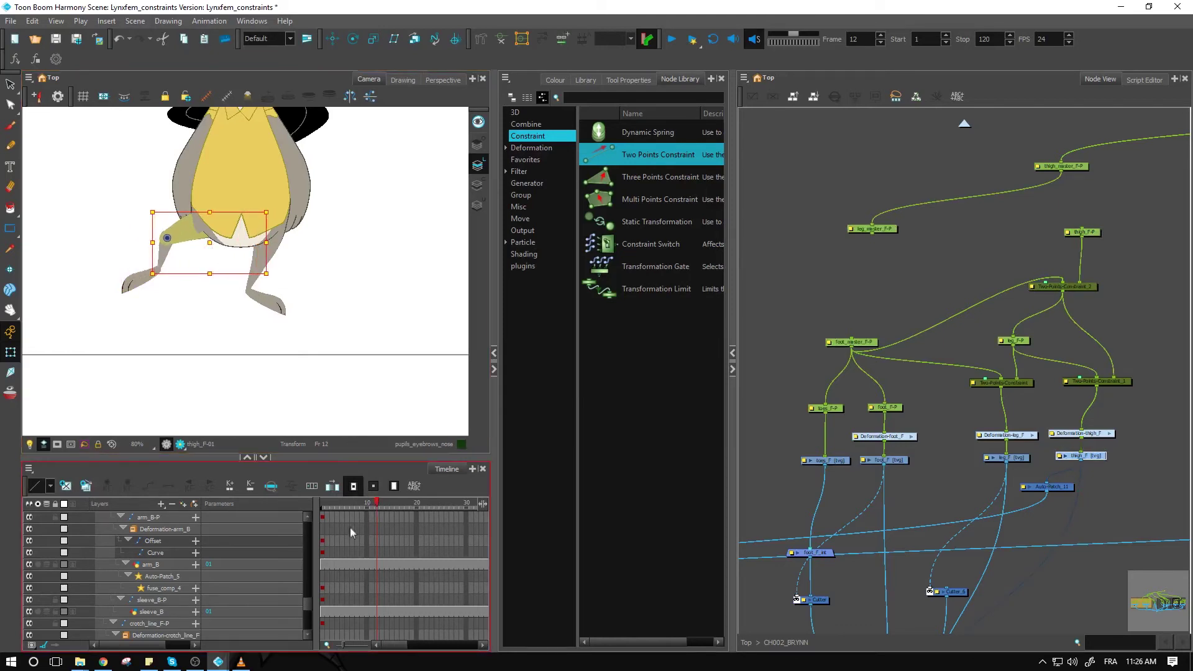
key("o")
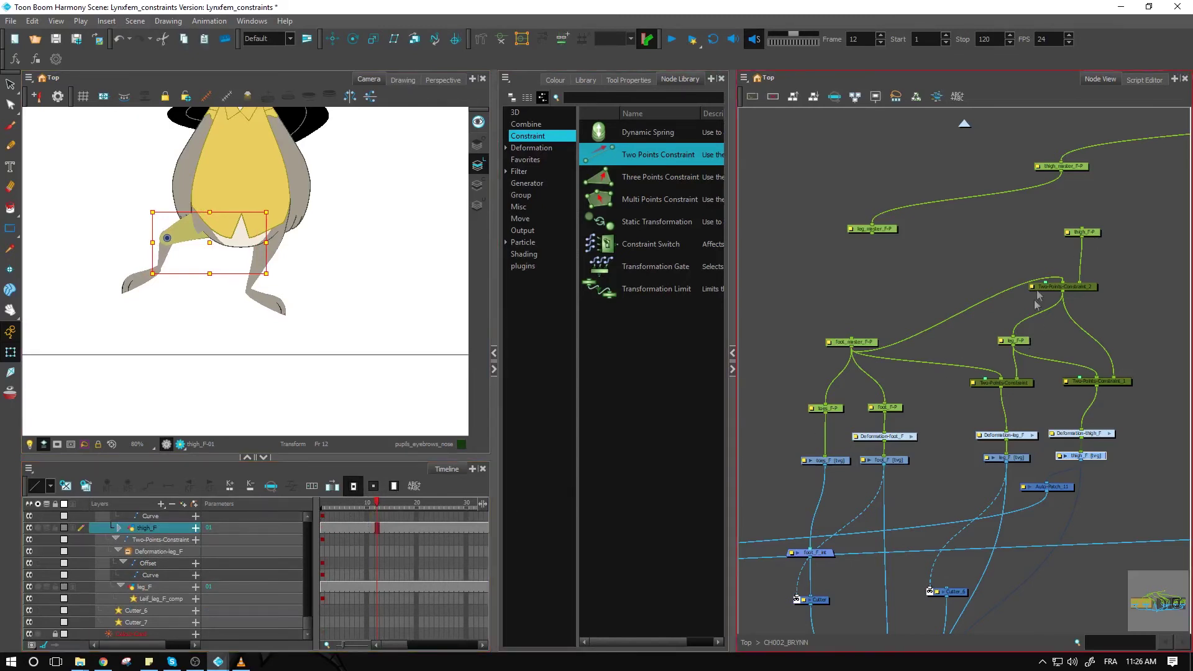
Select leg_F-P and scrub the timeline back to frame 1 to check the leg motion.
left_click(1021, 339)
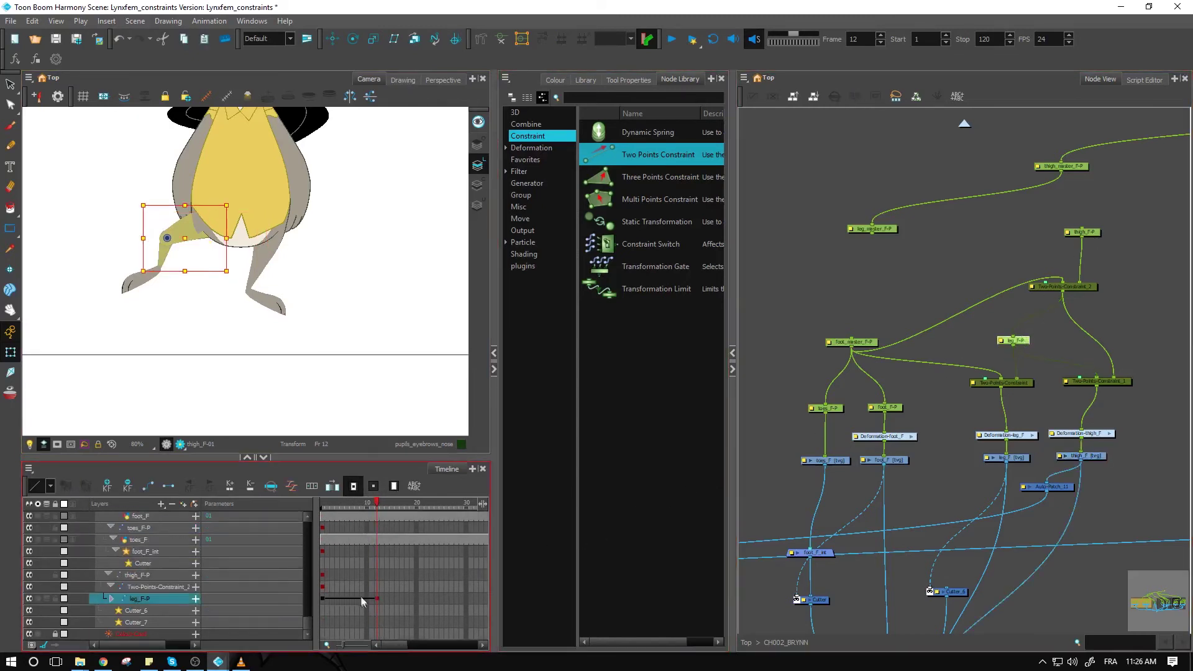
left_click(370, 508)
left_click_drag(371, 508, 304, 513)
left_click(305, 515)
Zoom in on the thigh and lower leg, then select the Two-Points-Constraint node.
left_click(865, 310)
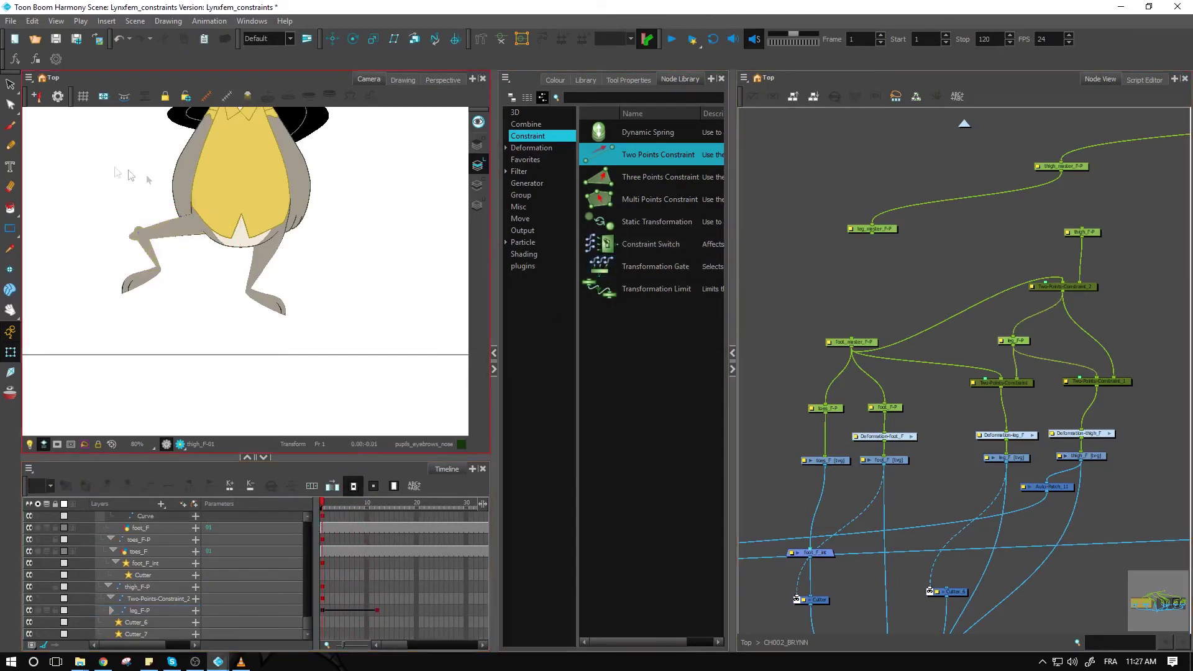
left_click(161, 234)
scroll(150, 224, "up", 4)
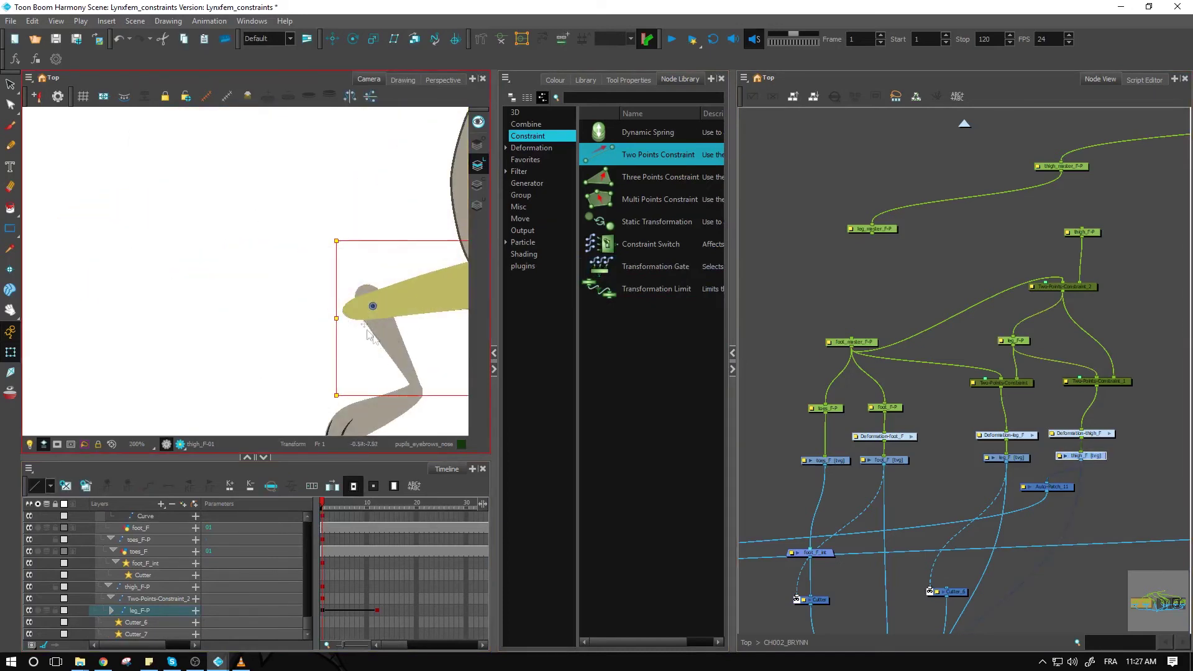
left_click_drag(374, 334, 265, 343)
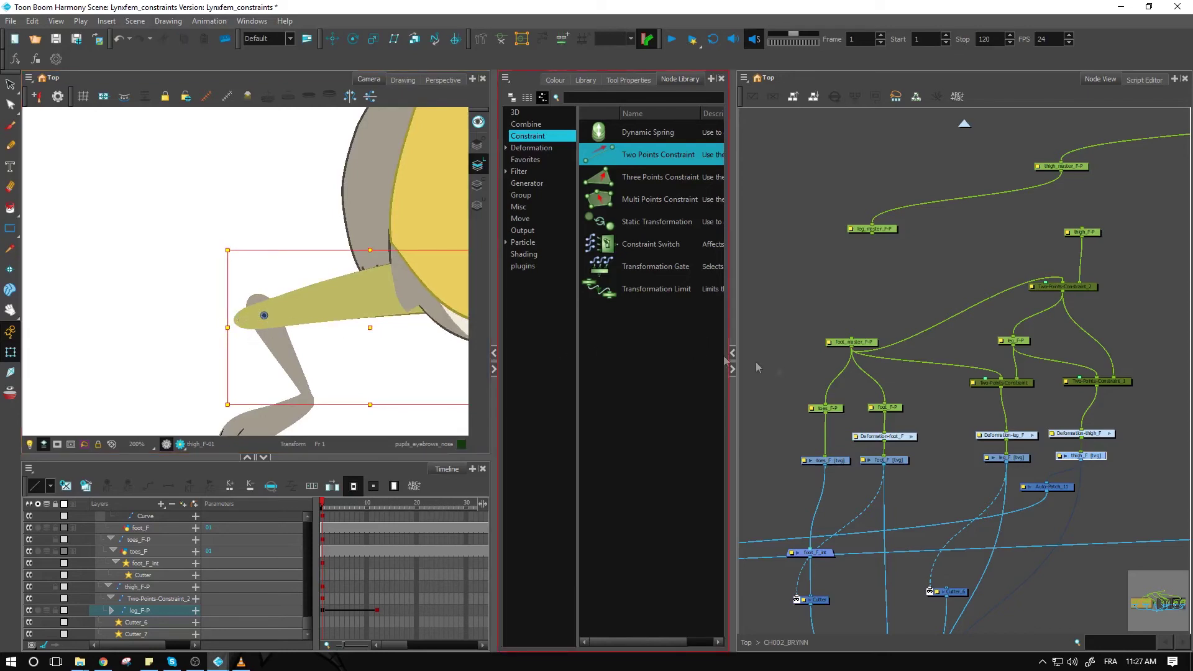
left_click(1025, 385)
left_click(978, 383)
double_click(974, 383)
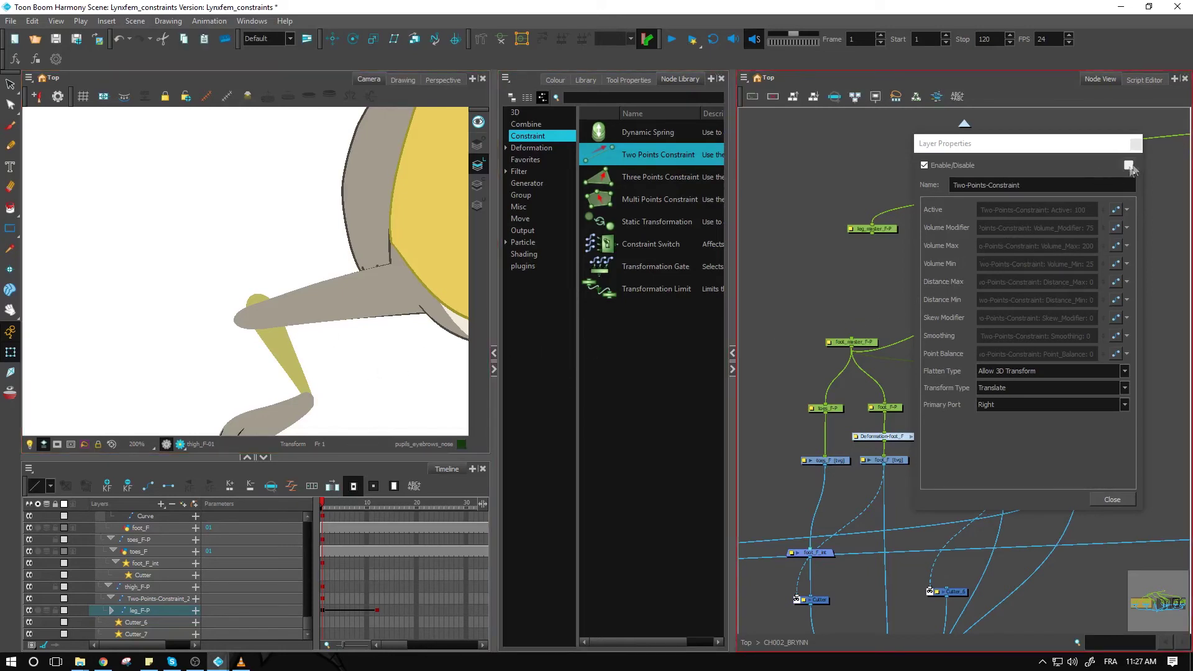
left_click(1135, 146)
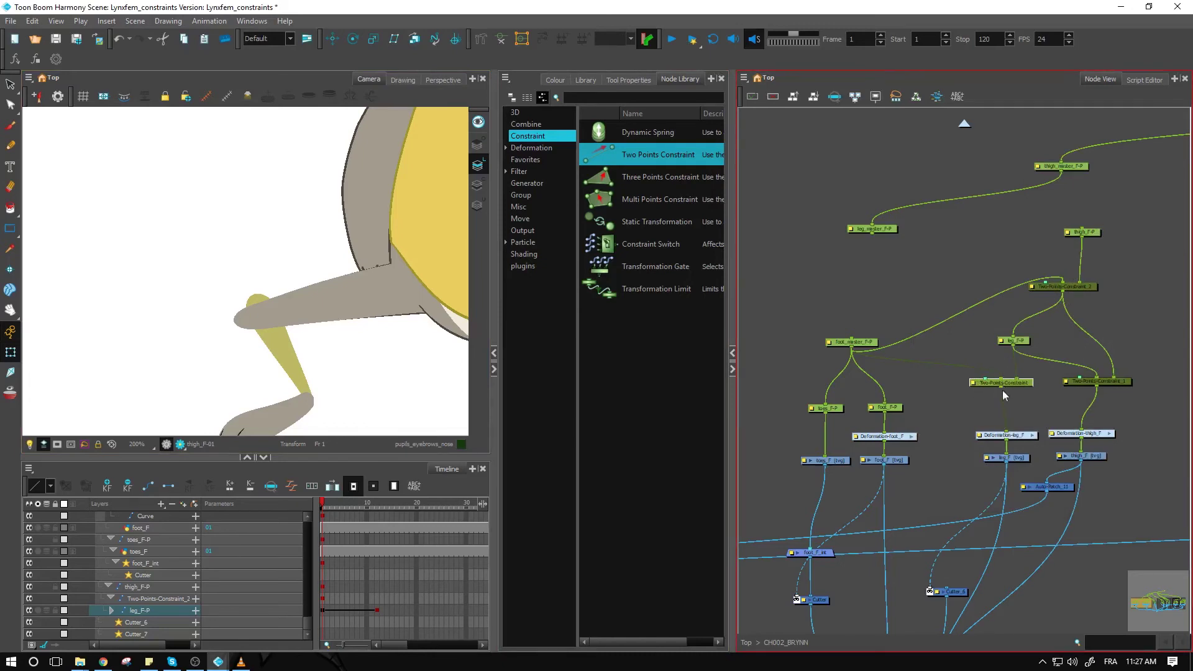
left_click(263, 329)
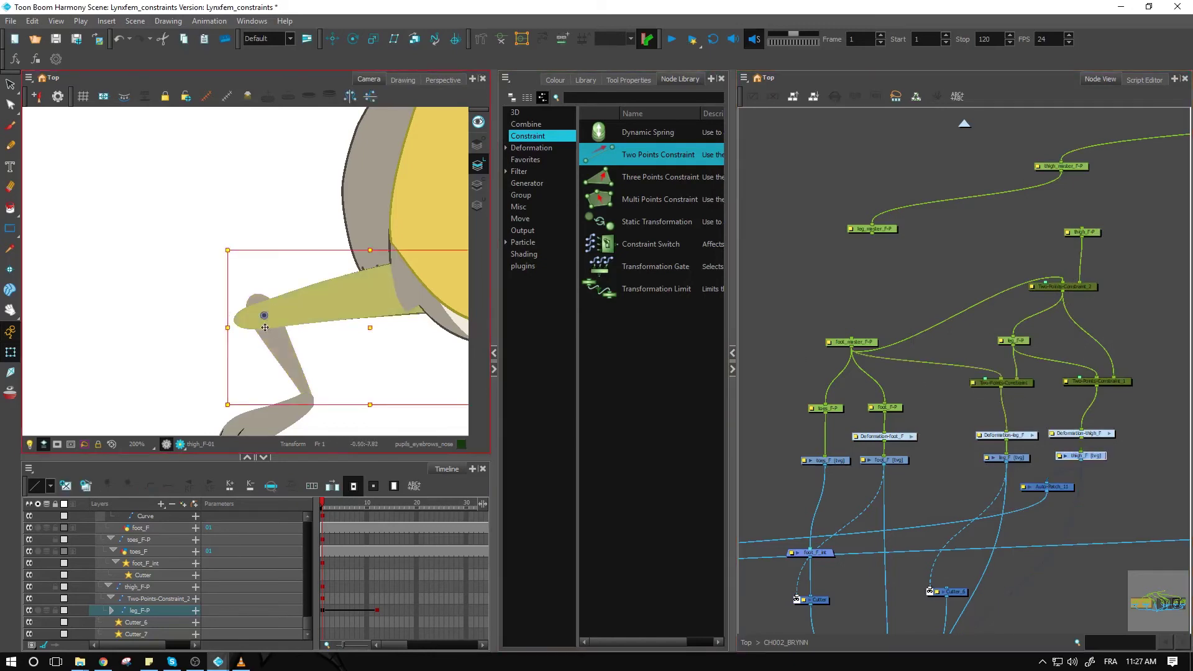
Show leg_F's deformation controls and move the chain's top point down the leg.
left_click(1010, 458)
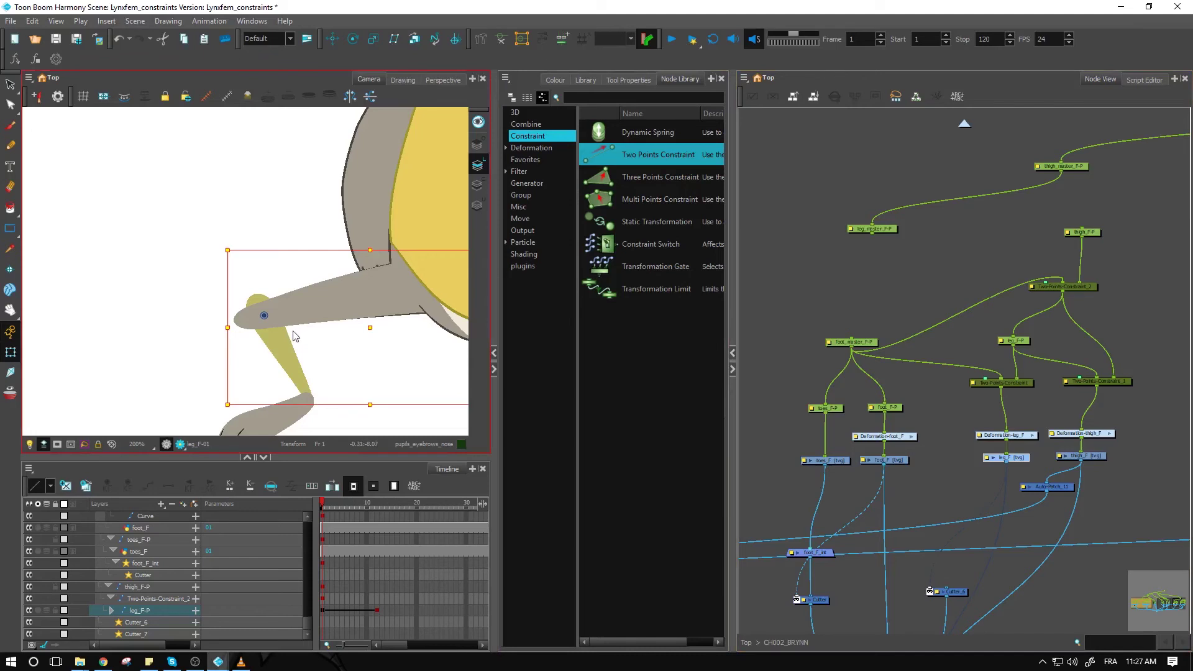
left_click(503, 38)
left_click(344, 355)
left_click_drag(264, 318, 259, 336)
left_click(276, 355)
left_click_drag(274, 353, 276, 355)
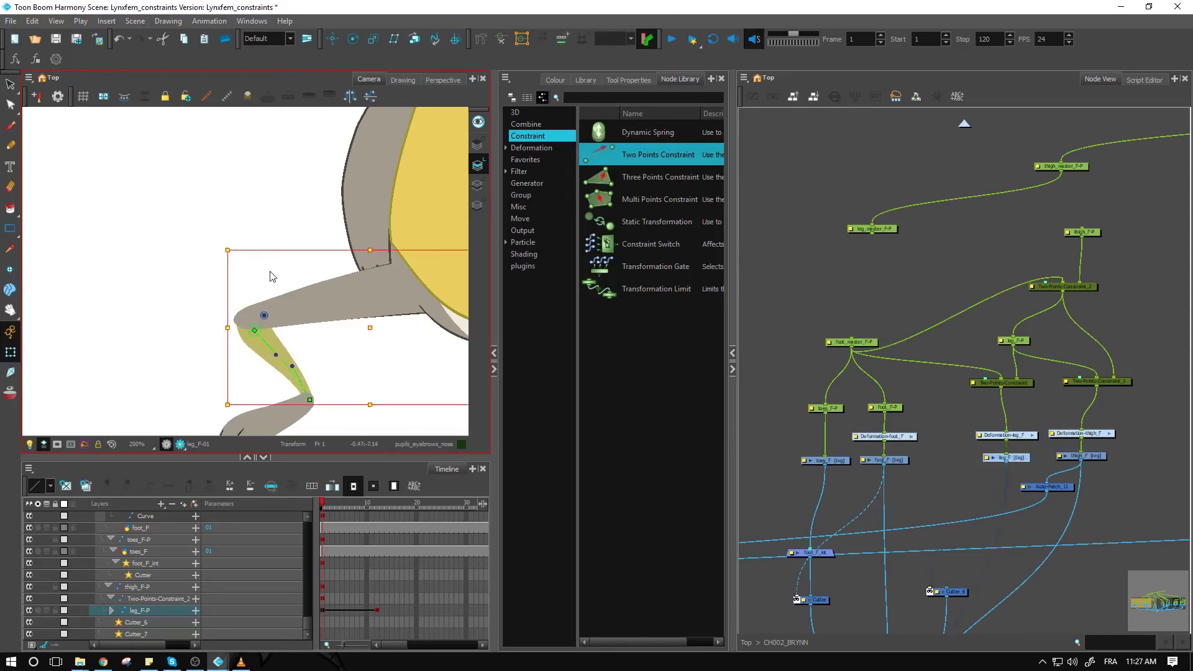
left_click(271, 273)
At frame 12, rotate the lower leg using its deformer chain.
left_click_drag(371, 507, 376, 506)
left_click(311, 323)
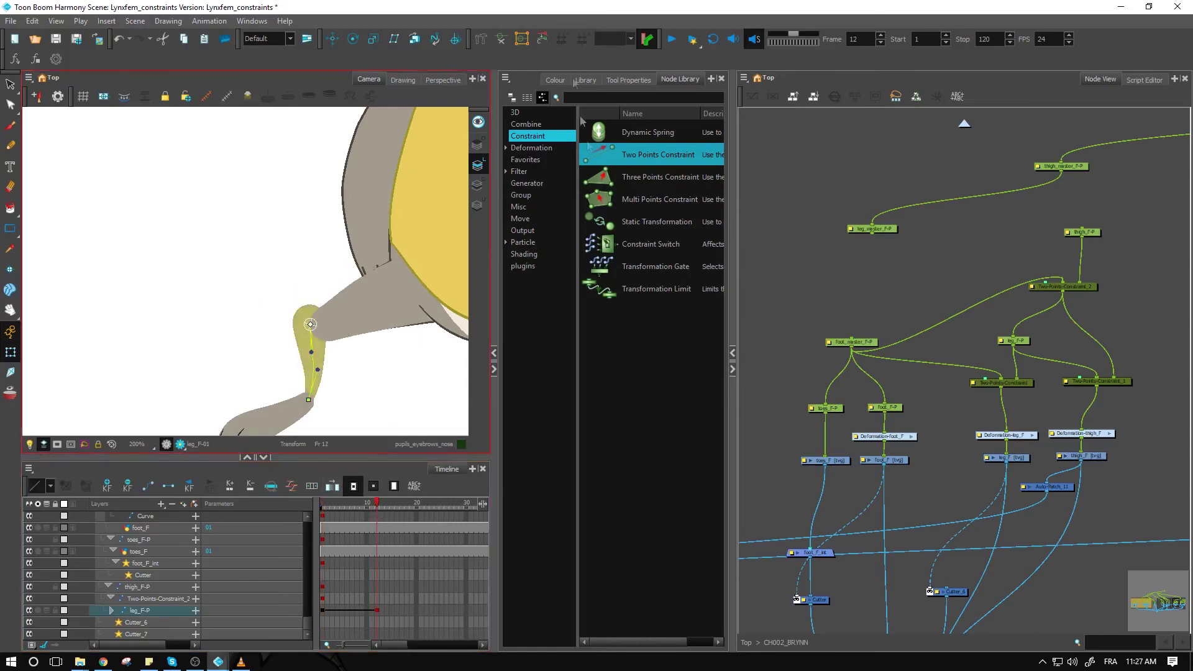
left_click_drag(310, 323, 329, 323)
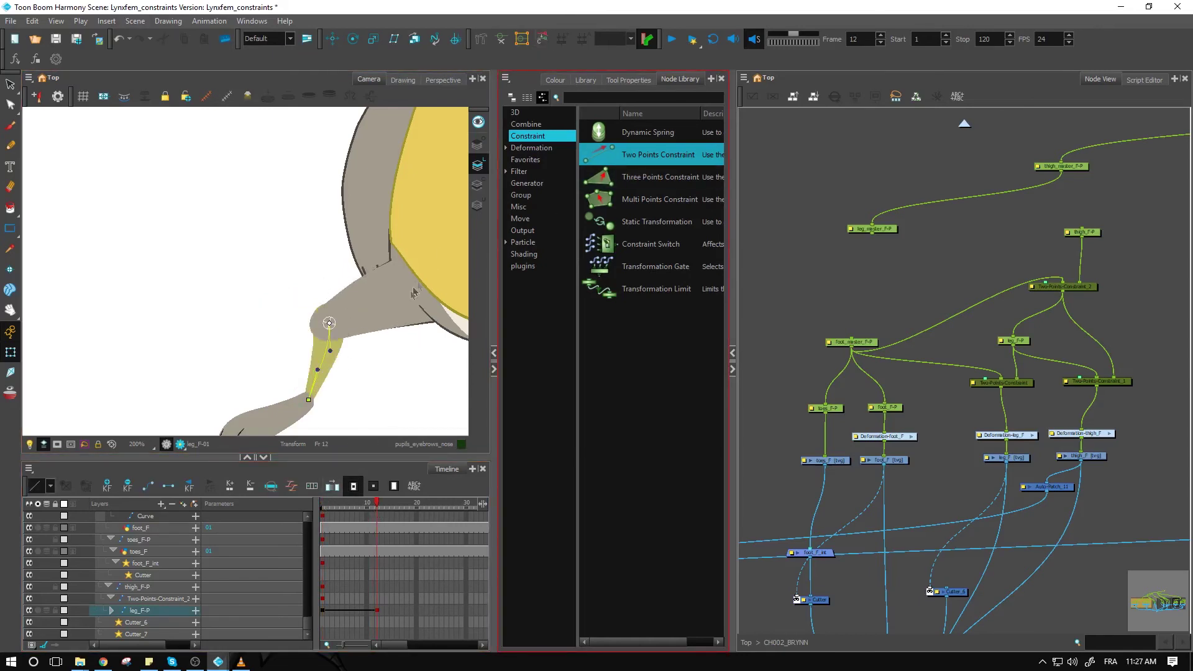
left_click(282, 288)
Select and release the foot nodes, then scrub back to frame 2 to review the leg.
left_click(907, 446)
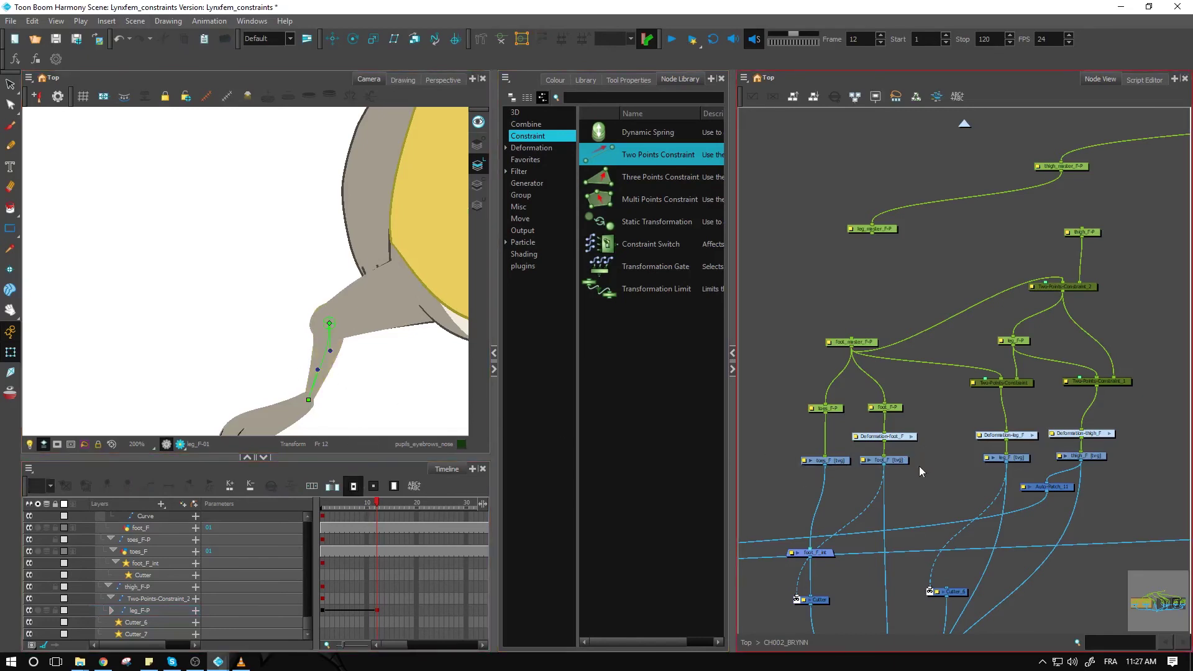
left_click_drag(1131, 445, 884, 415)
left_click(516, 82)
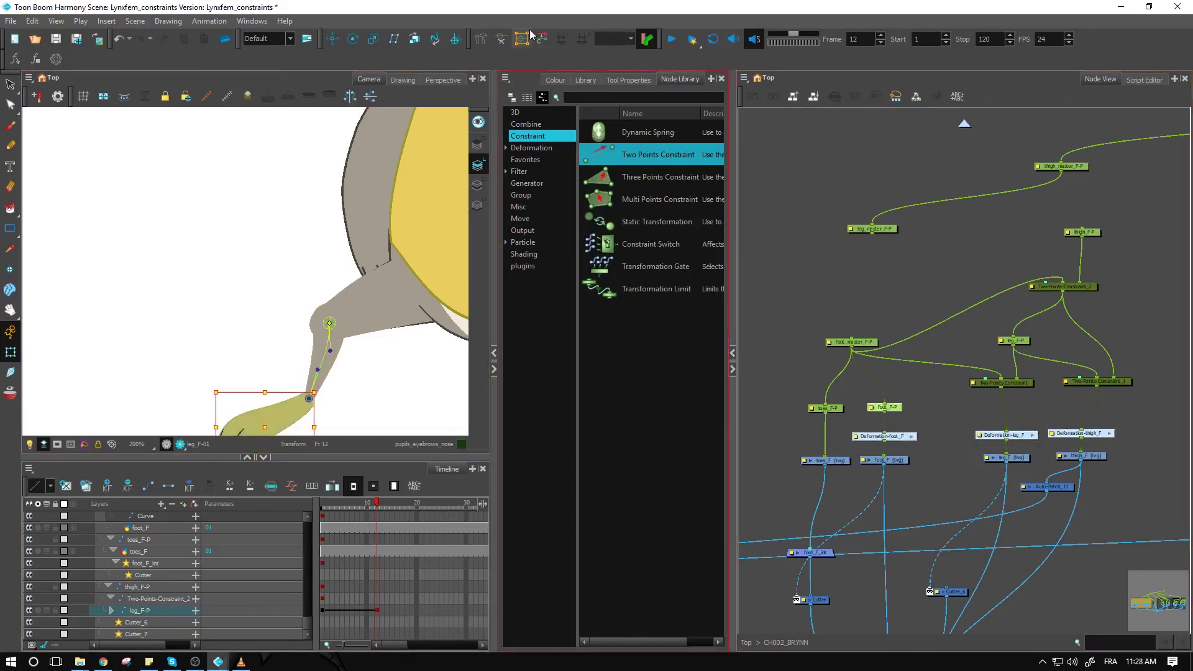
left_click(823, 281)
left_click(374, 505)
left_click_drag(374, 505, 330, 508)
Zoom out to the whole character, hide the deformation controls and select the lower leg.
scroll(341, 386, "down", 4)
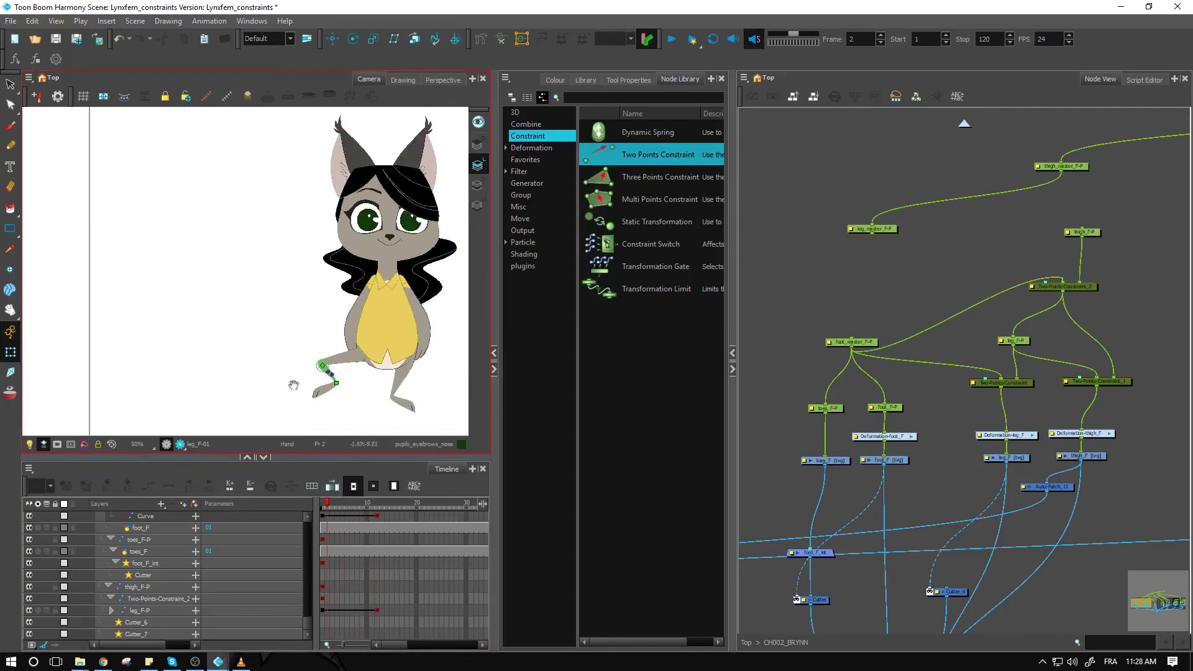
left_click_drag(293, 386, 194, 387)
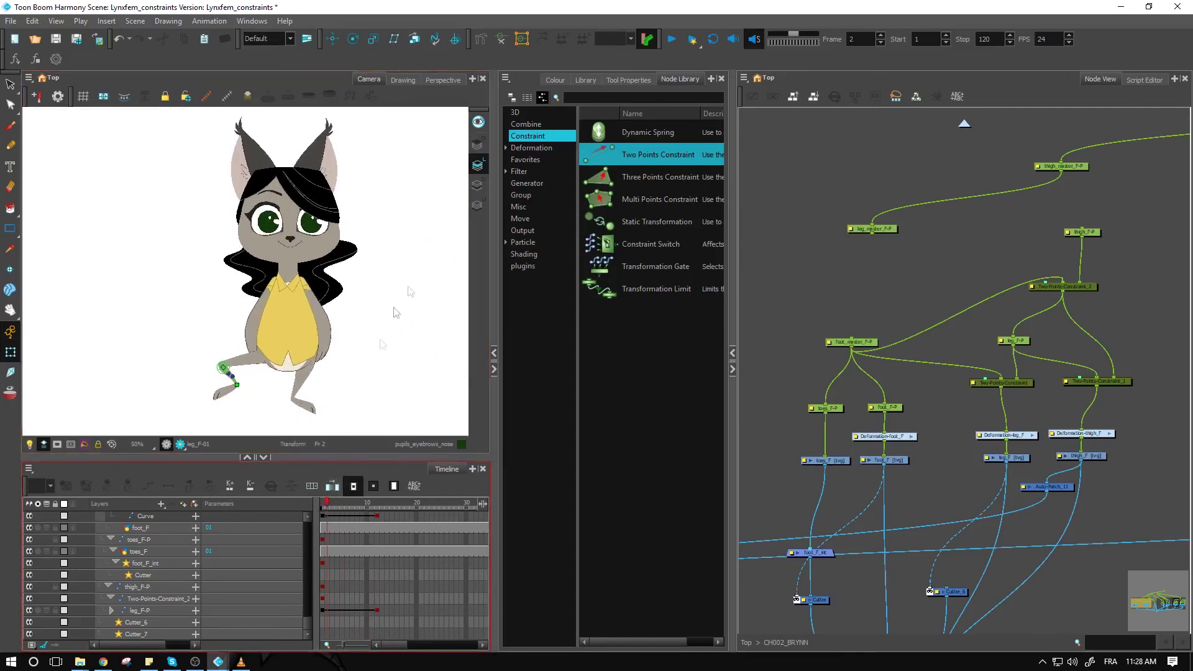
left_click(502, 40)
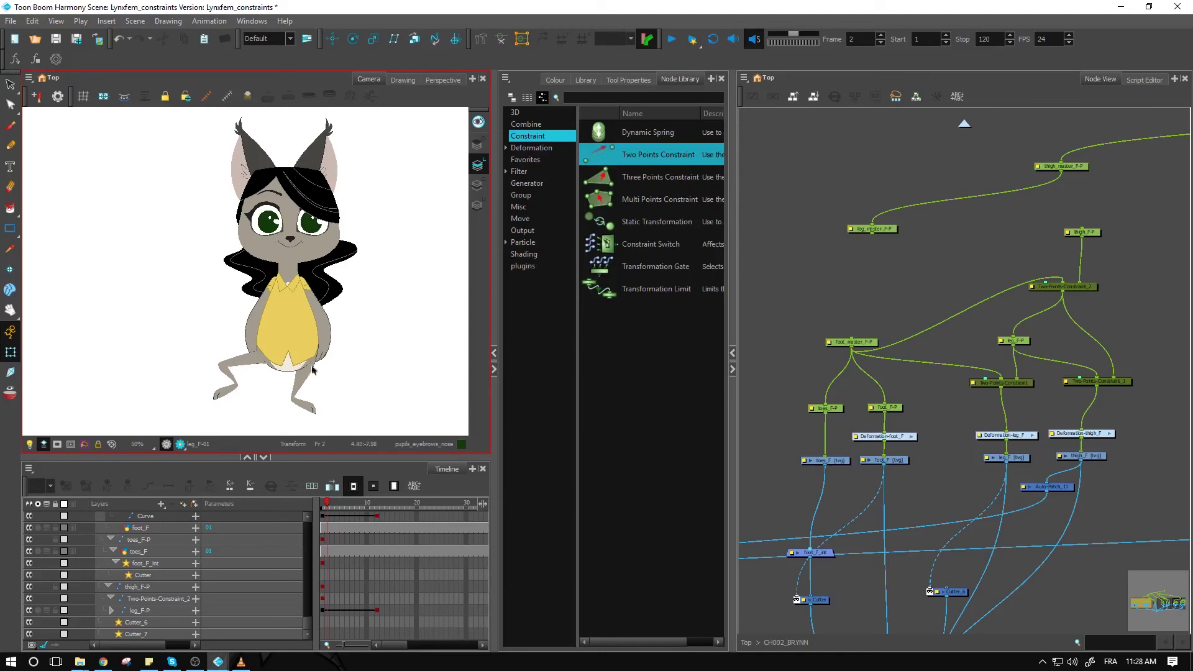
left_click(232, 380)
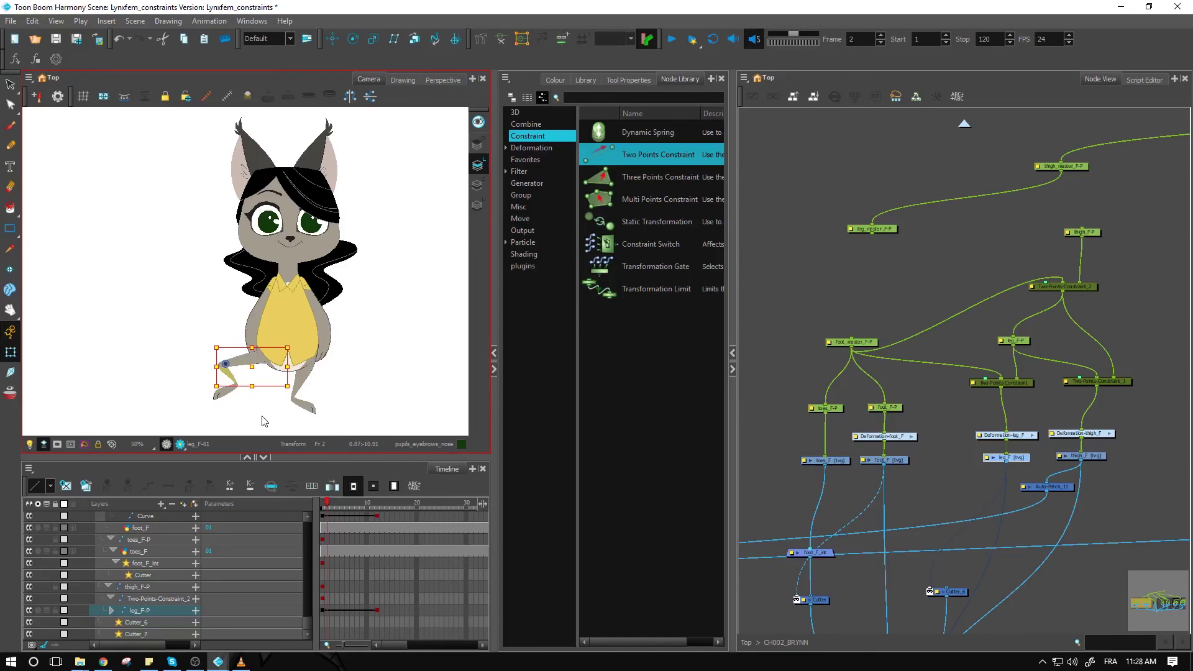
Select the hand's parent arm with B and rotate the arm out to the right.
left_click(328, 344)
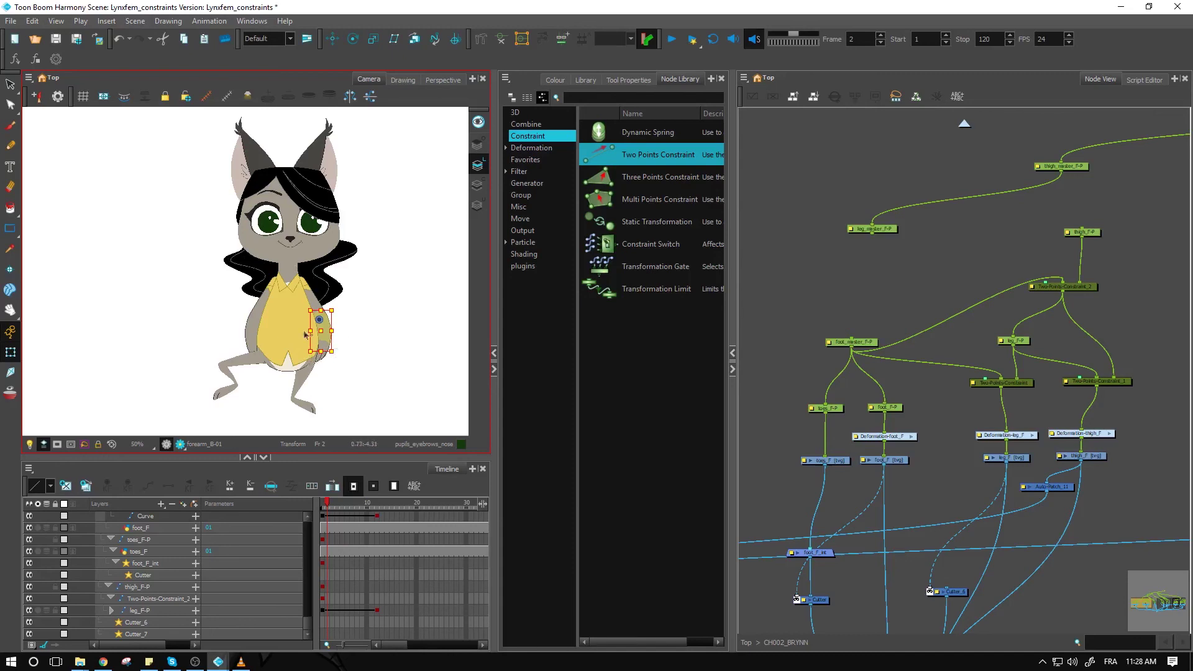
left_click(321, 348)
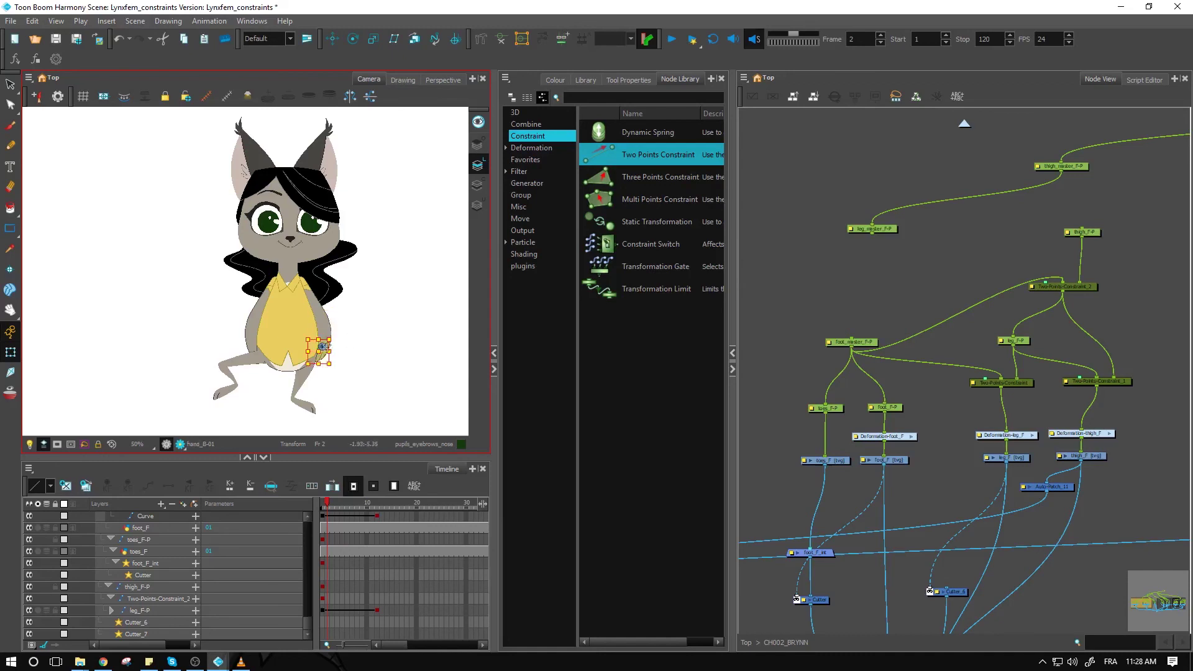
key("b")
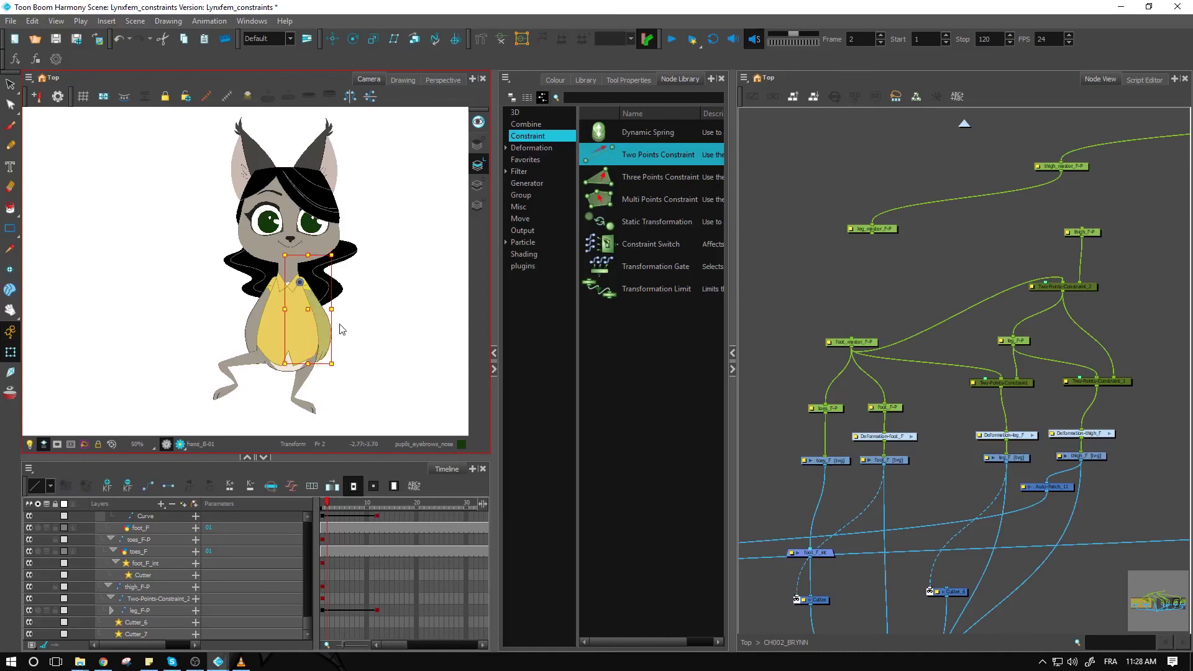
left_click_drag(340, 368, 425, 293)
left_click(446, 335)
Shift the lower leg slightly right, then reselect the thigh.
left_click(252, 367)
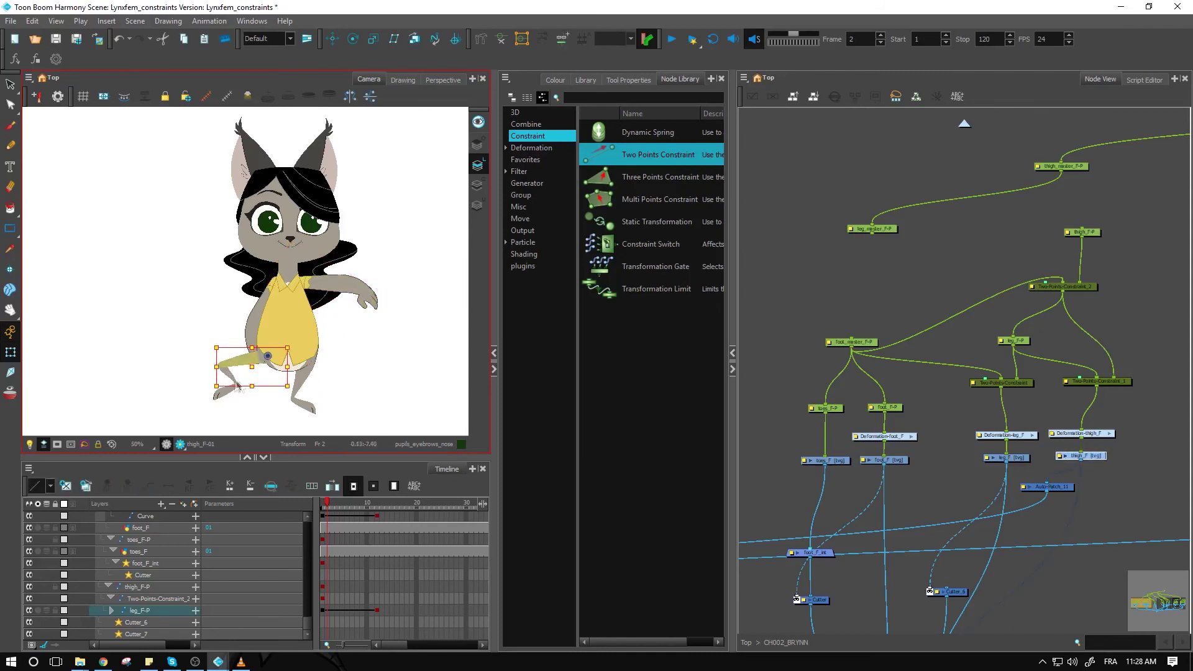
left_click(259, 418)
left_click(235, 384)
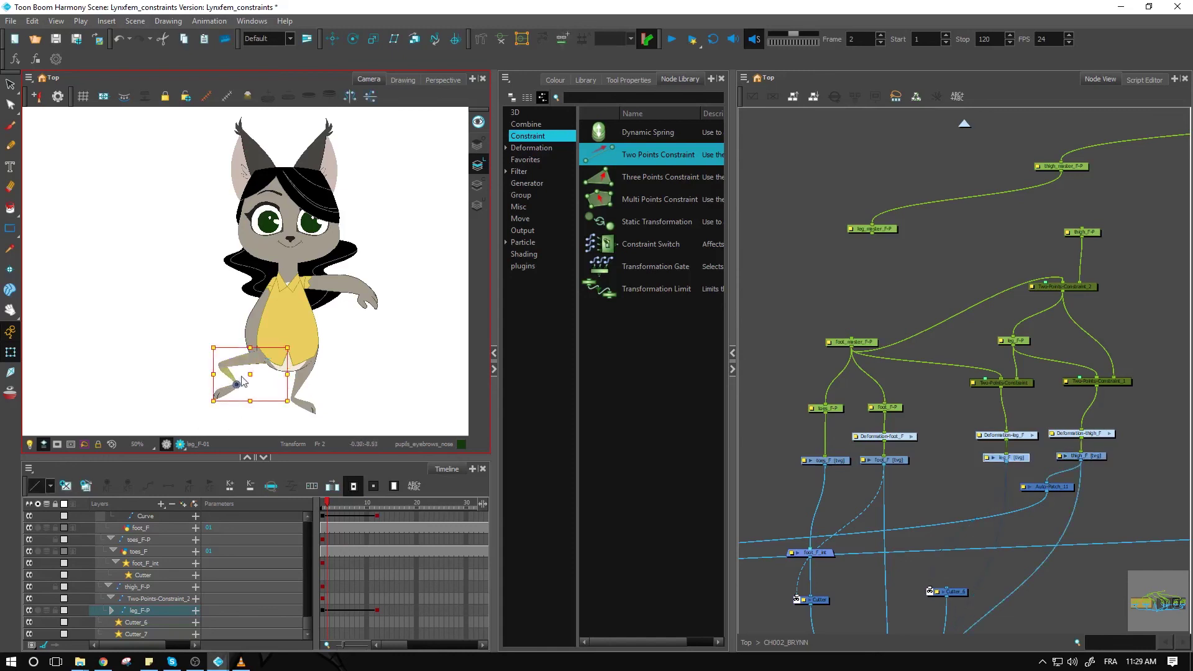
left_click_drag(244, 374, 259, 377)
left_click(257, 371)
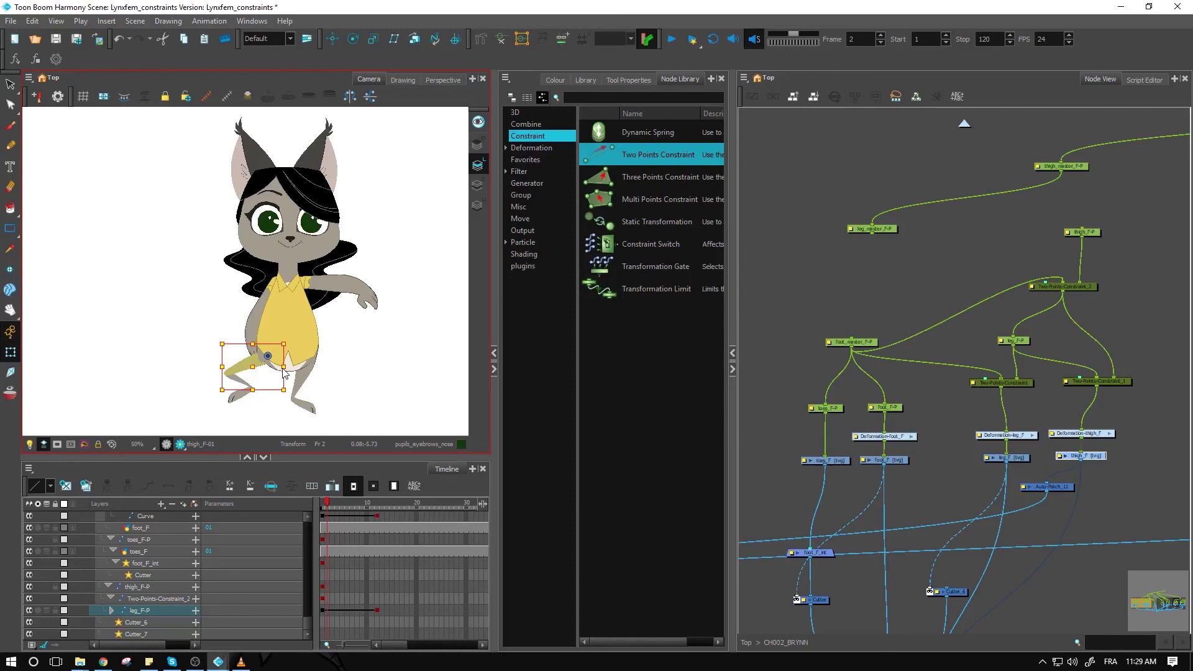
left_click(901, 299)
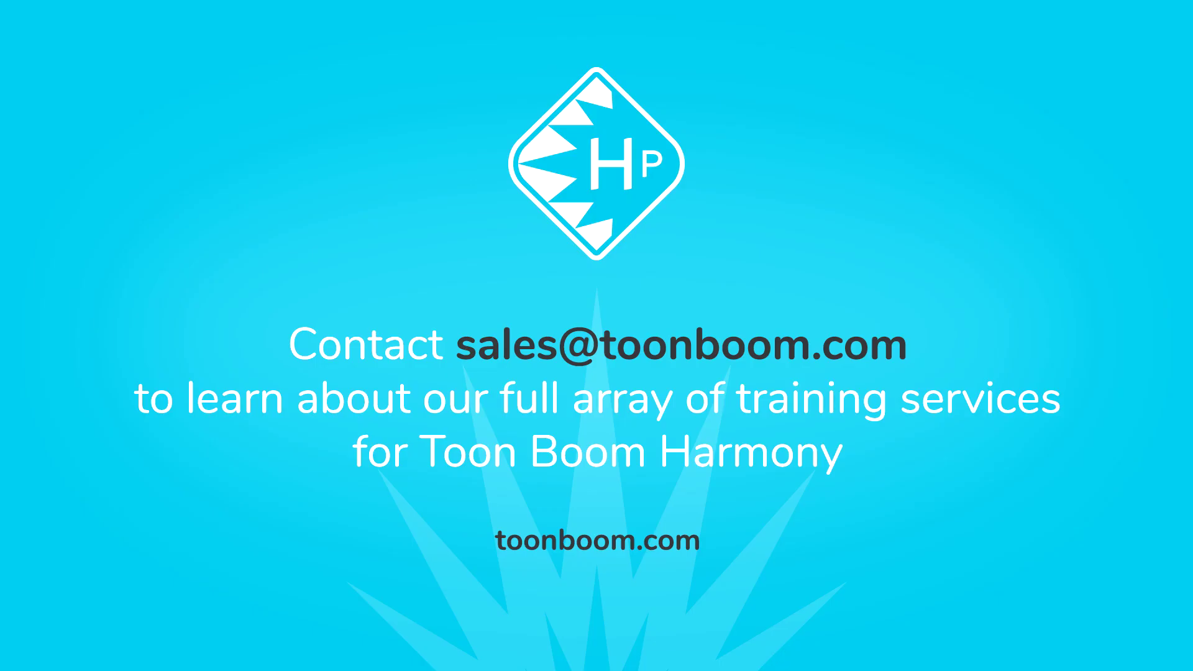